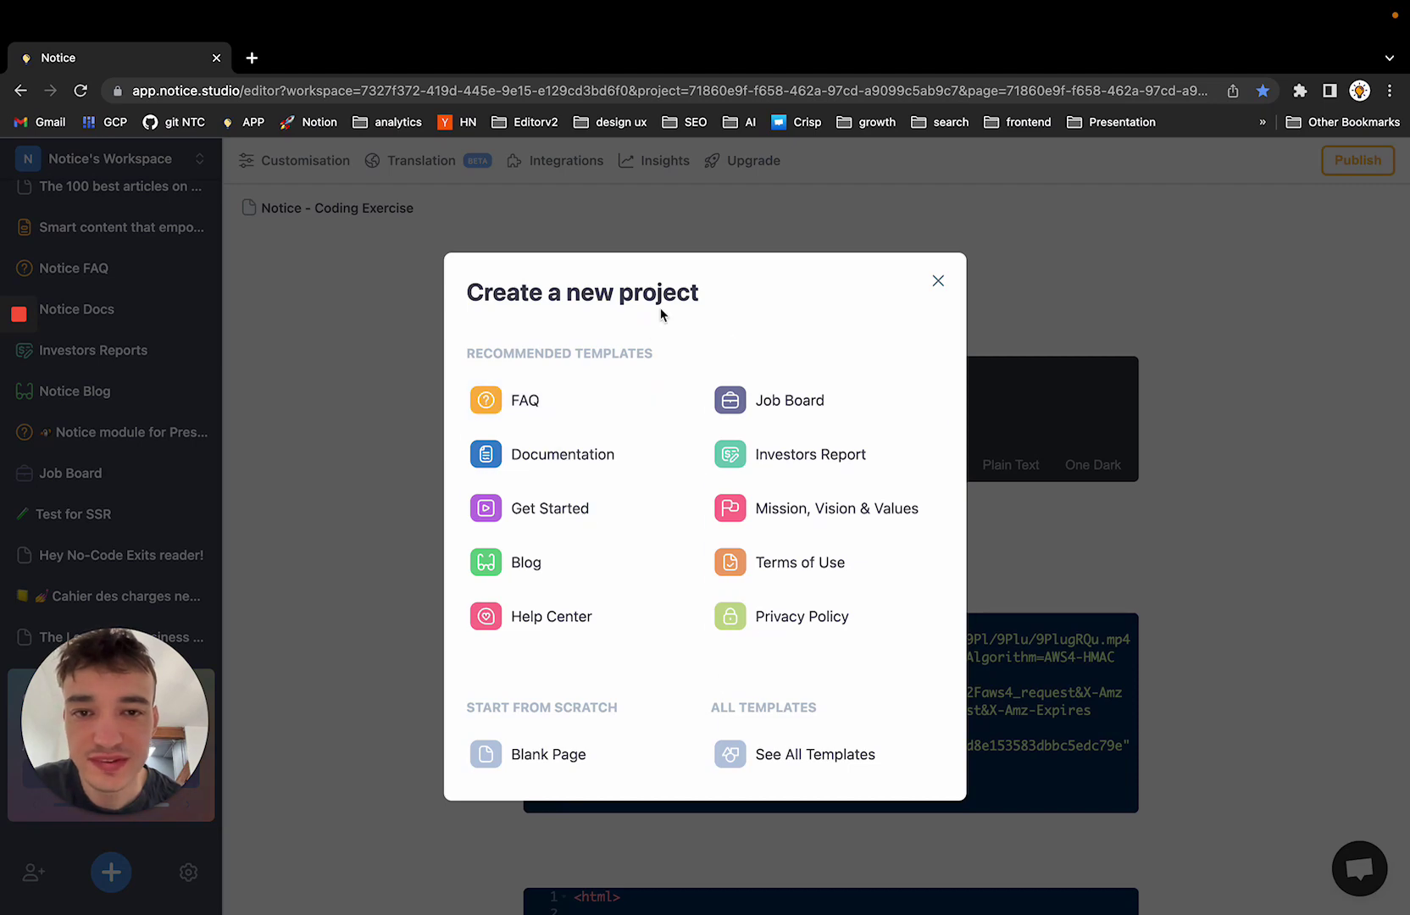
Create a new Notice project from the Frequently Asked Questions template
left_click(942, 286)
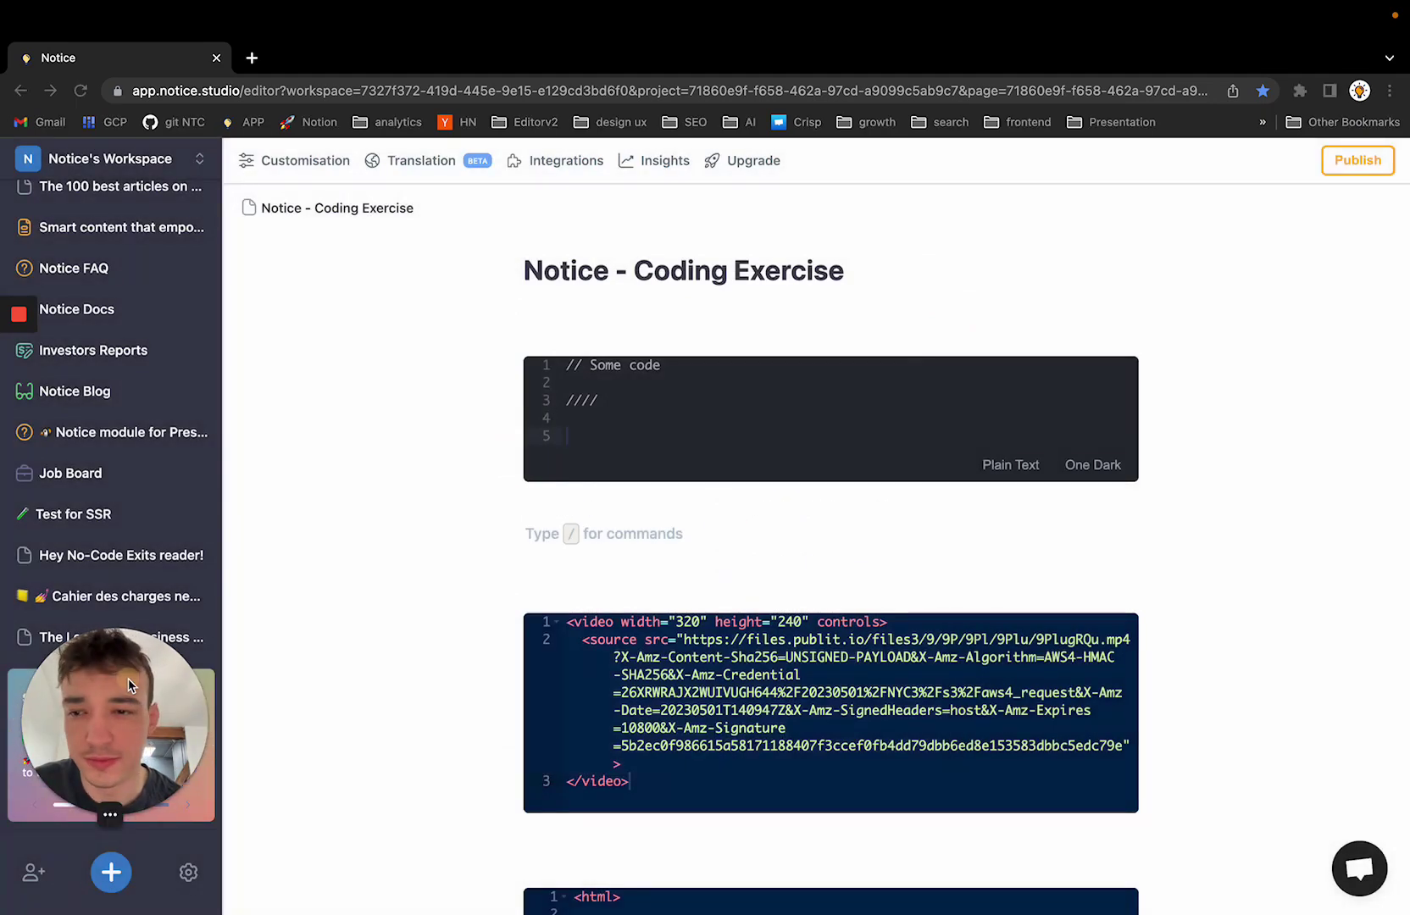
left_click(181, 837)
left_click(187, 880)
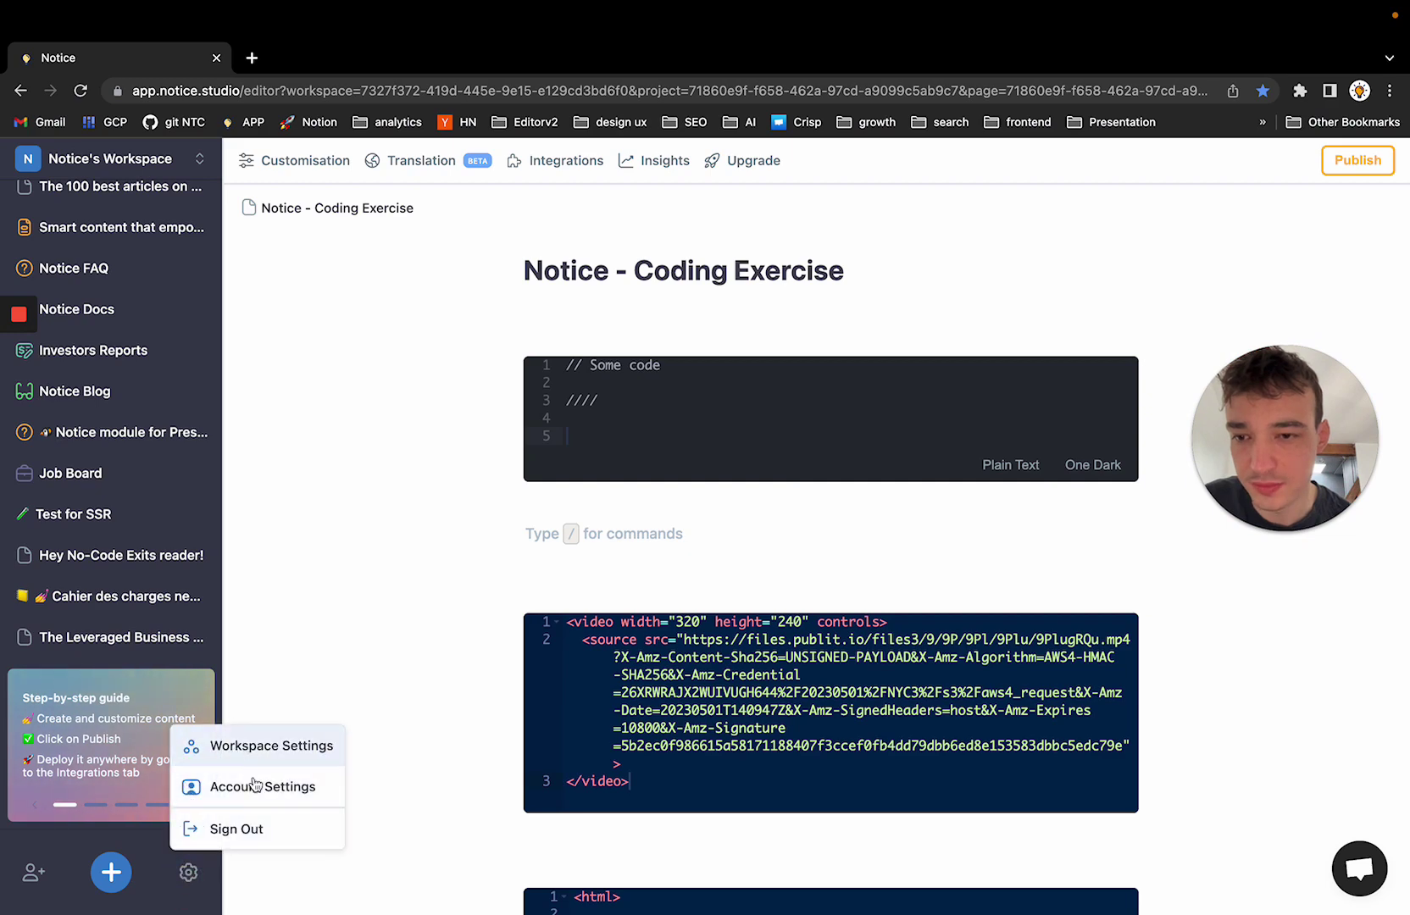
left_click(116, 890)
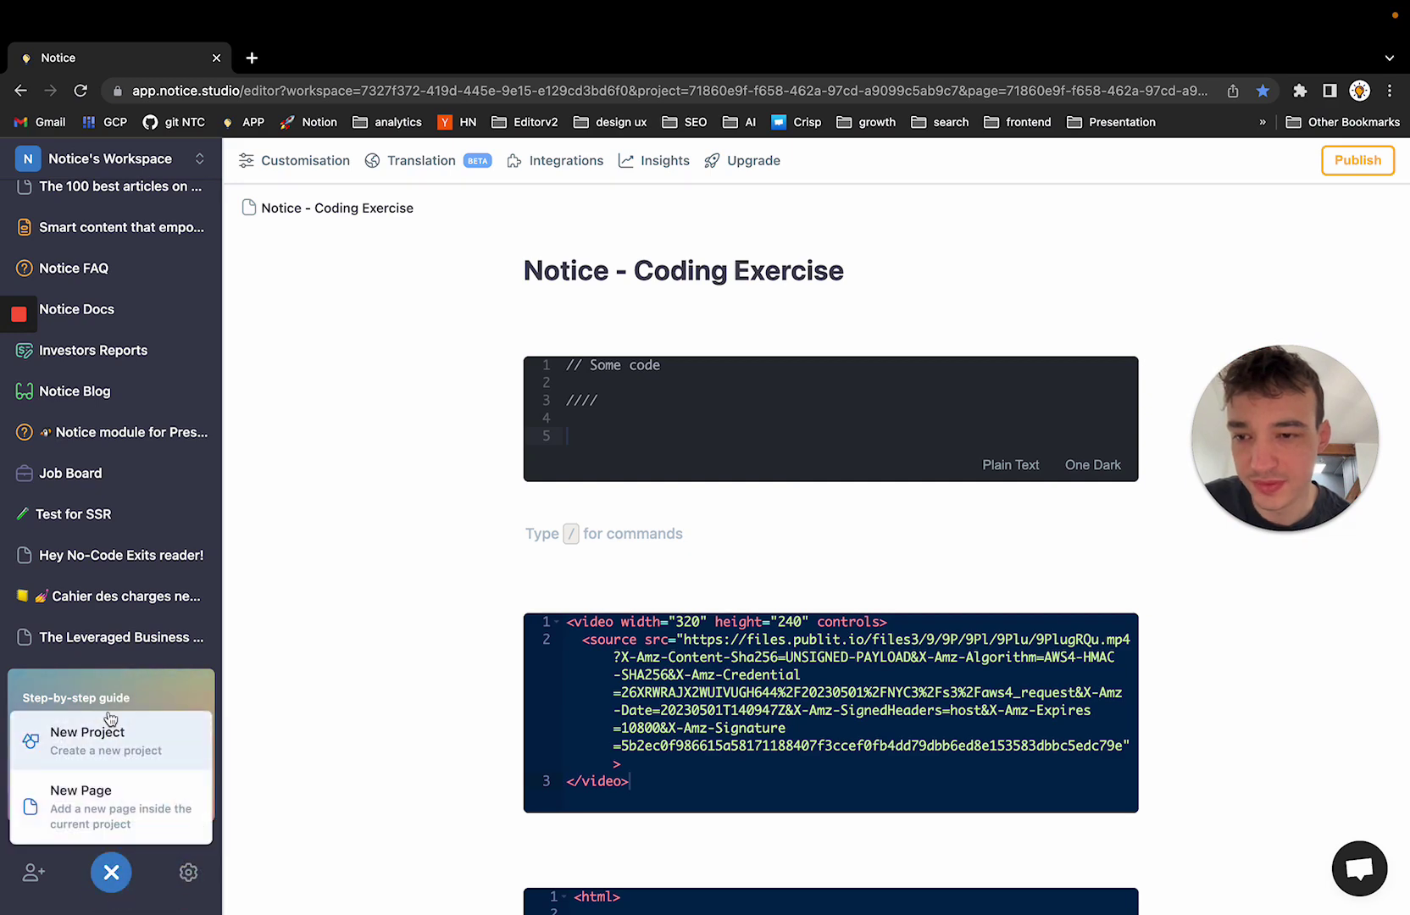
left_click(136, 750)
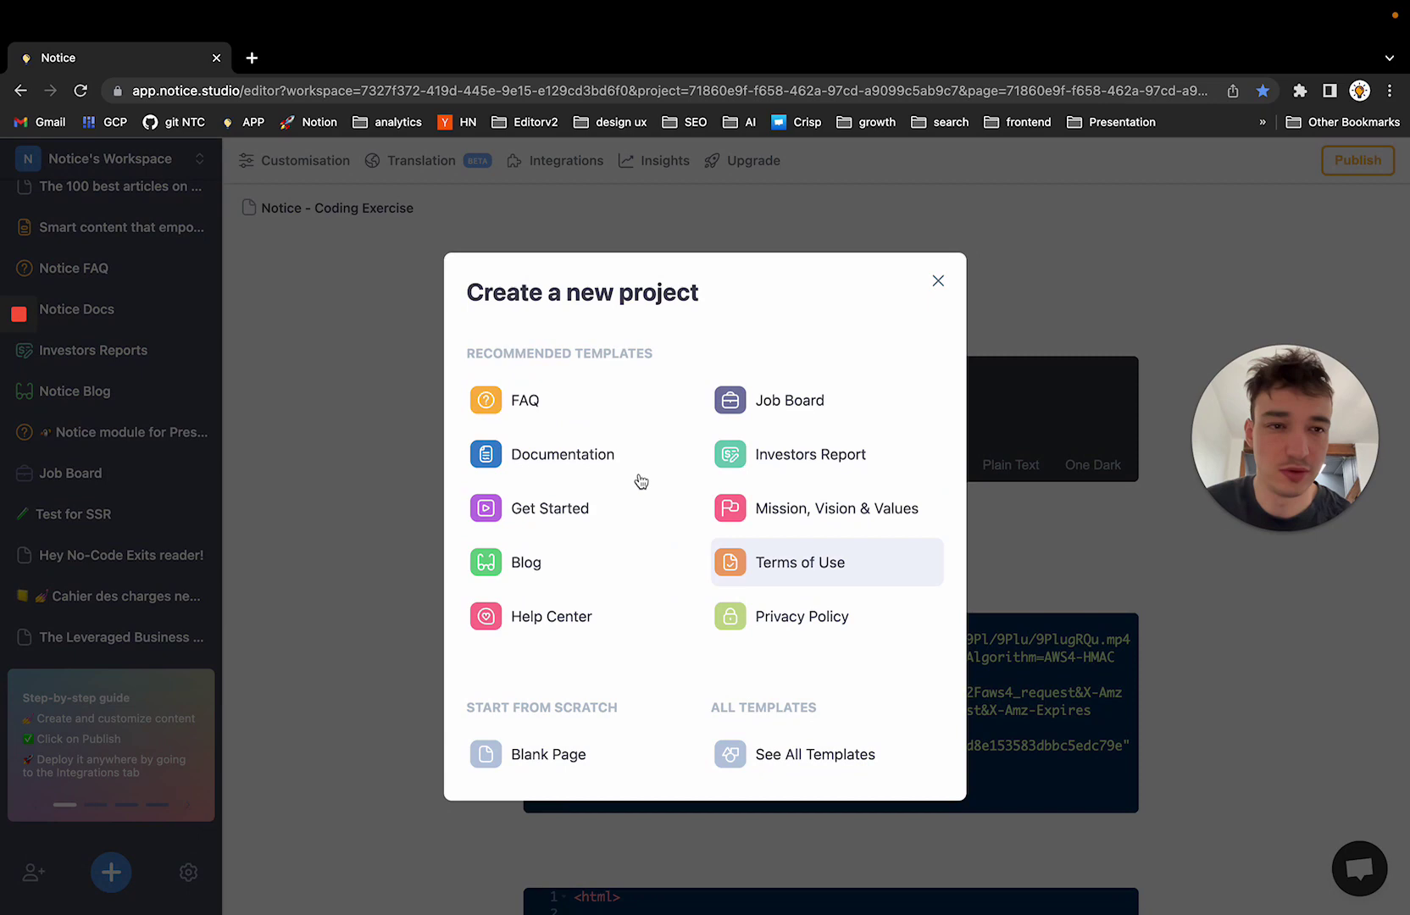
left_click(591, 405)
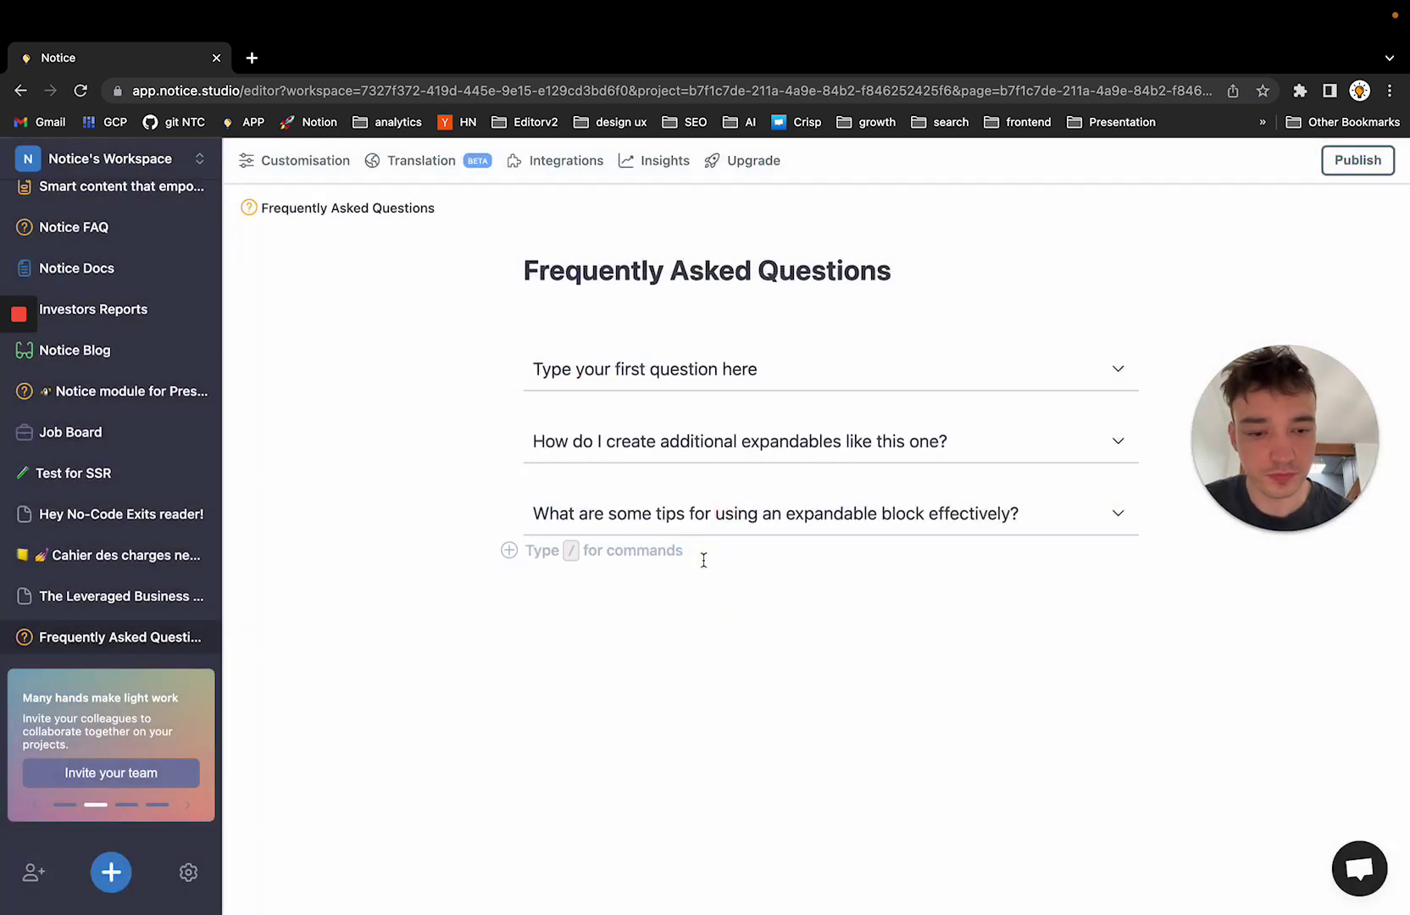
Insert a code block beneath the three sample questions, with an empty line above it
key("Return")
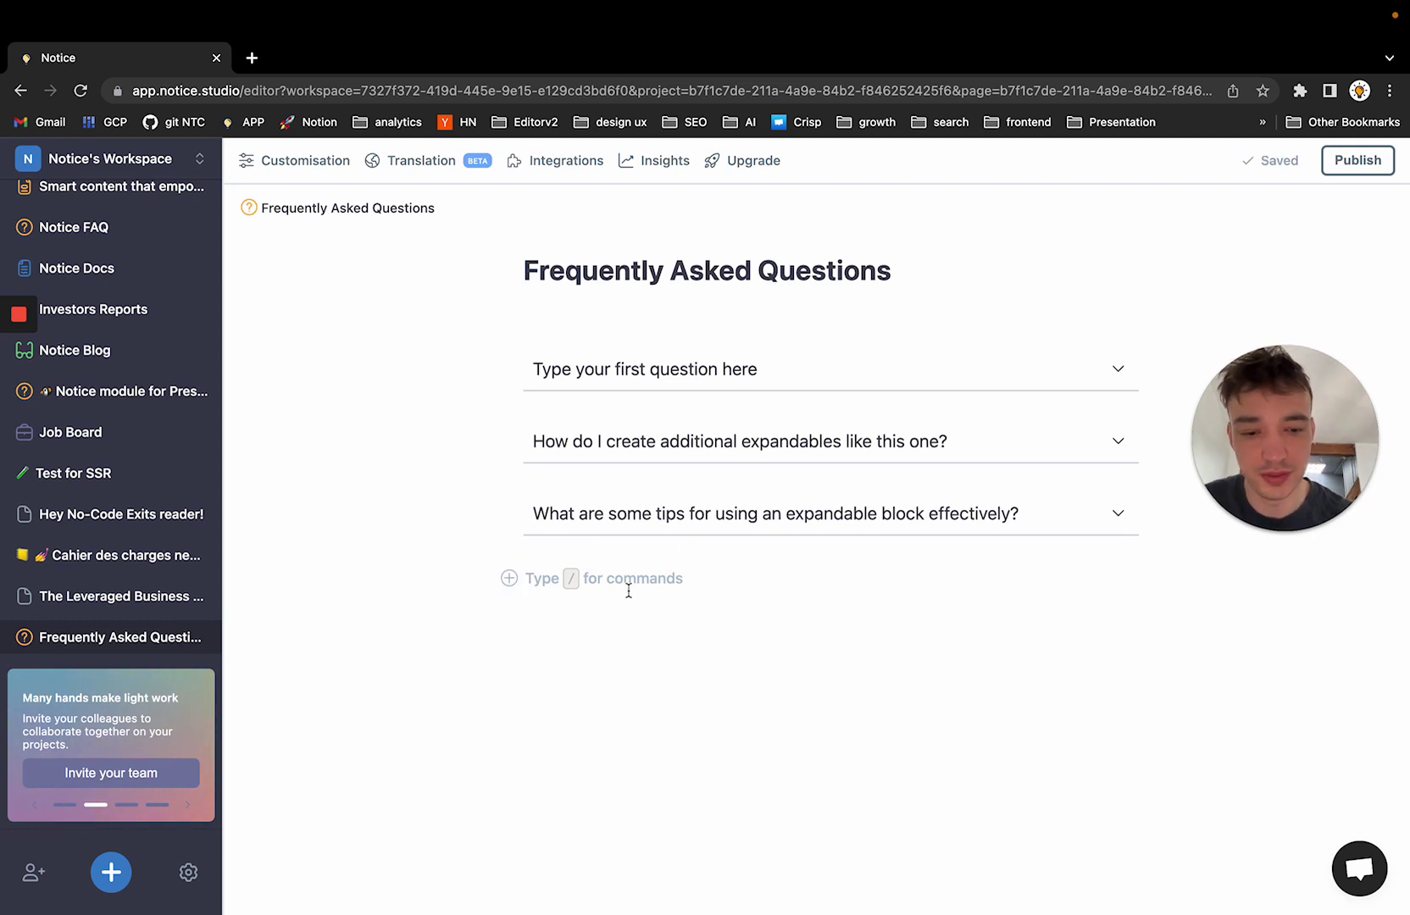
type("/")
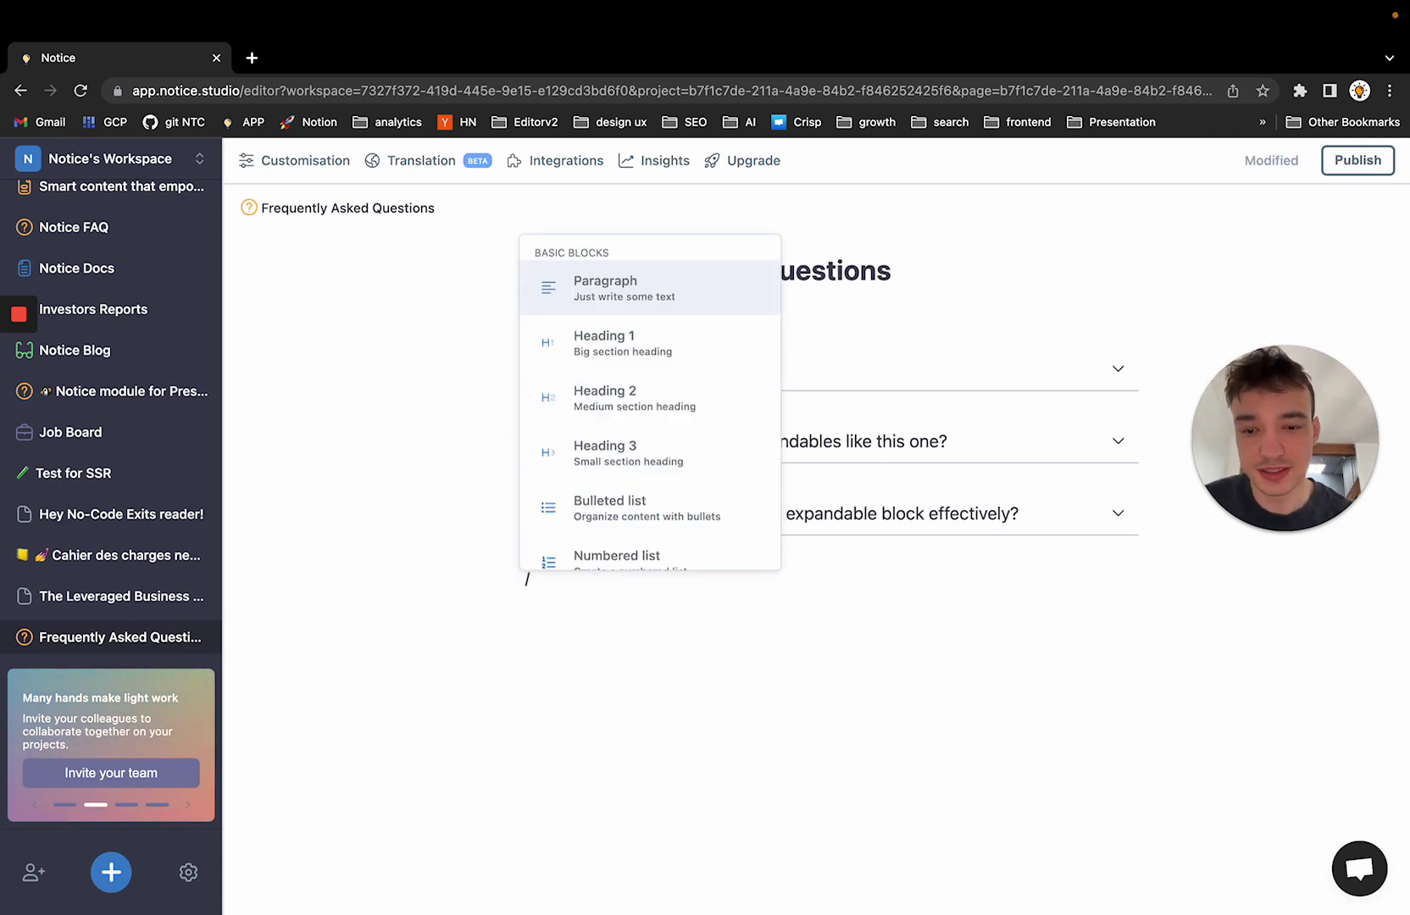
type("code")
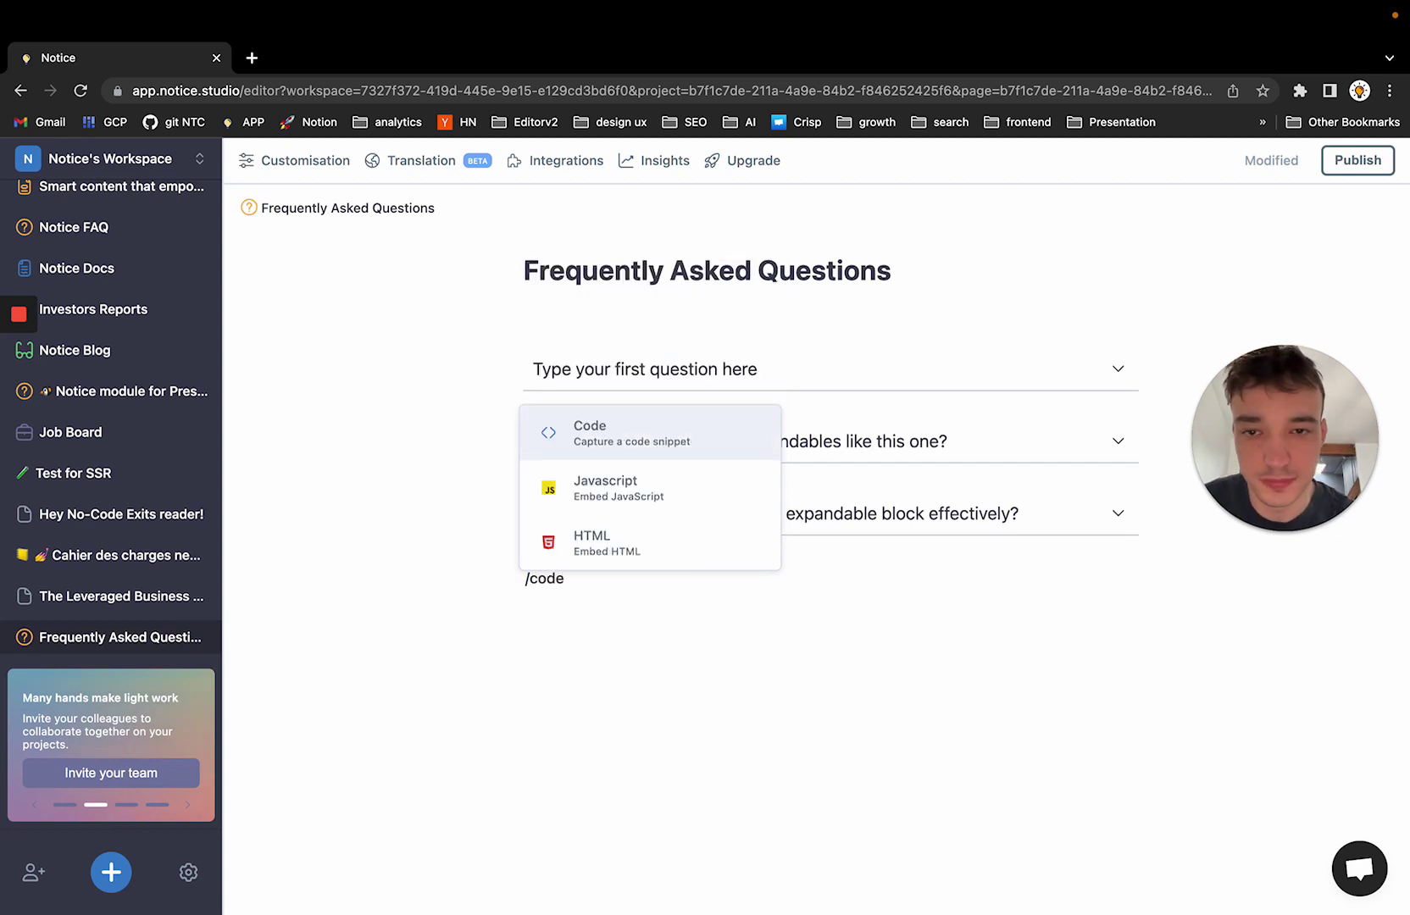
key("Return")
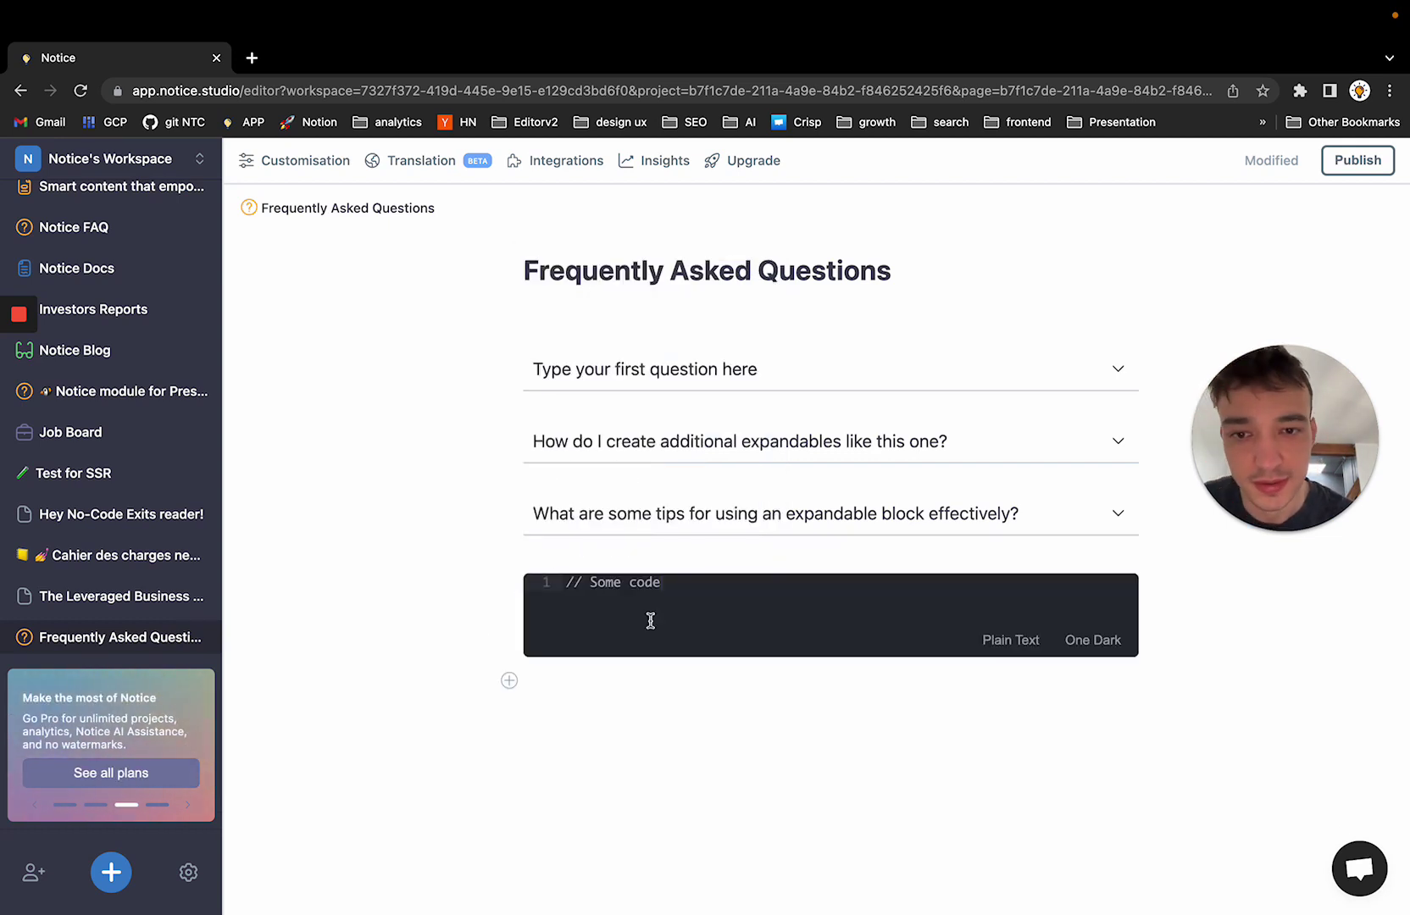
left_click(652, 552)
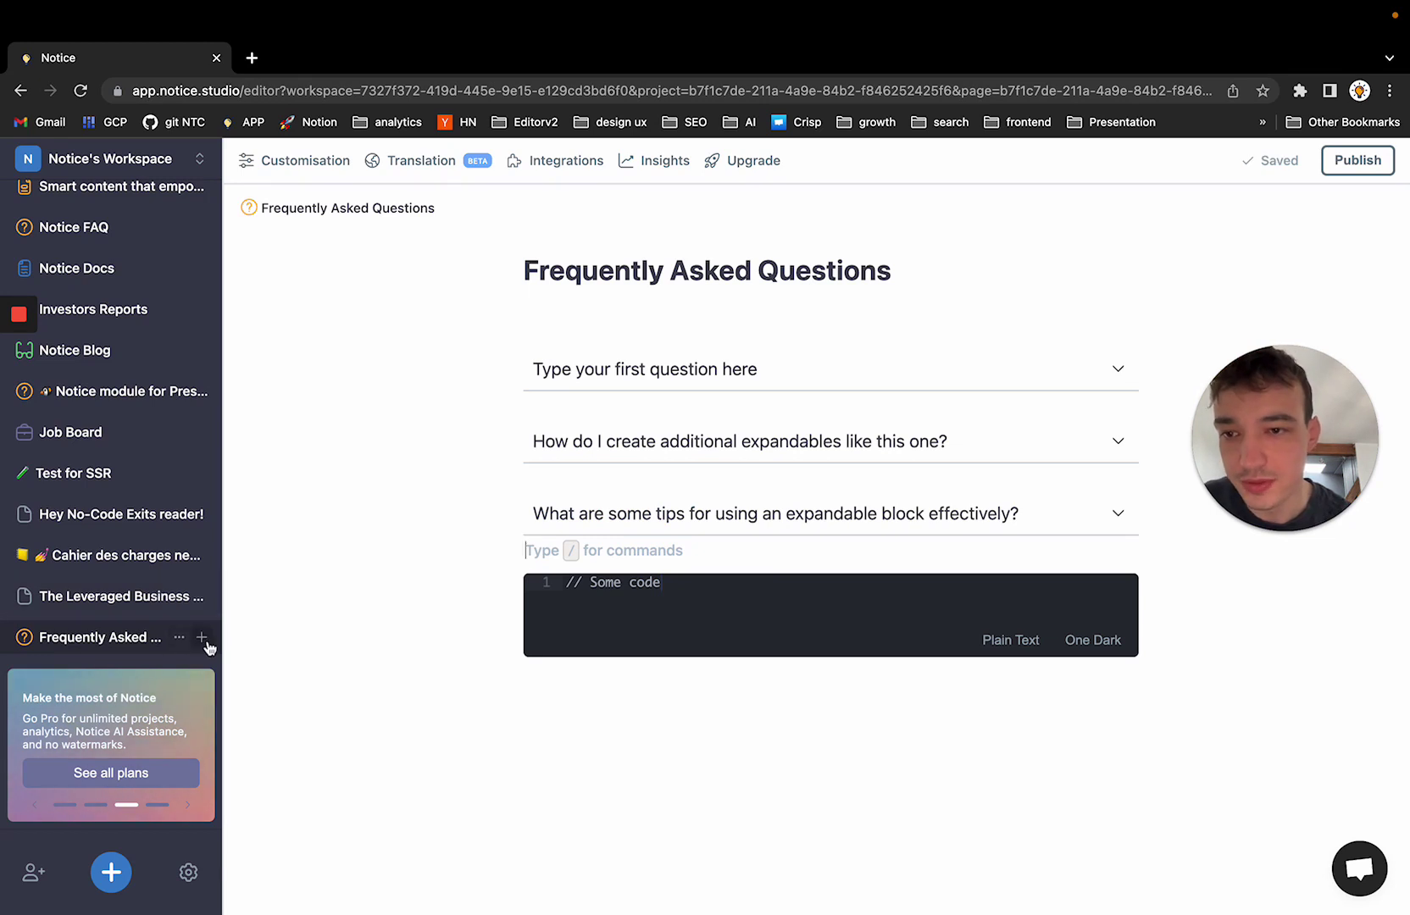
Add a 'New Page' subpage under FAQ and place its link below the code block
left_click(203, 638)
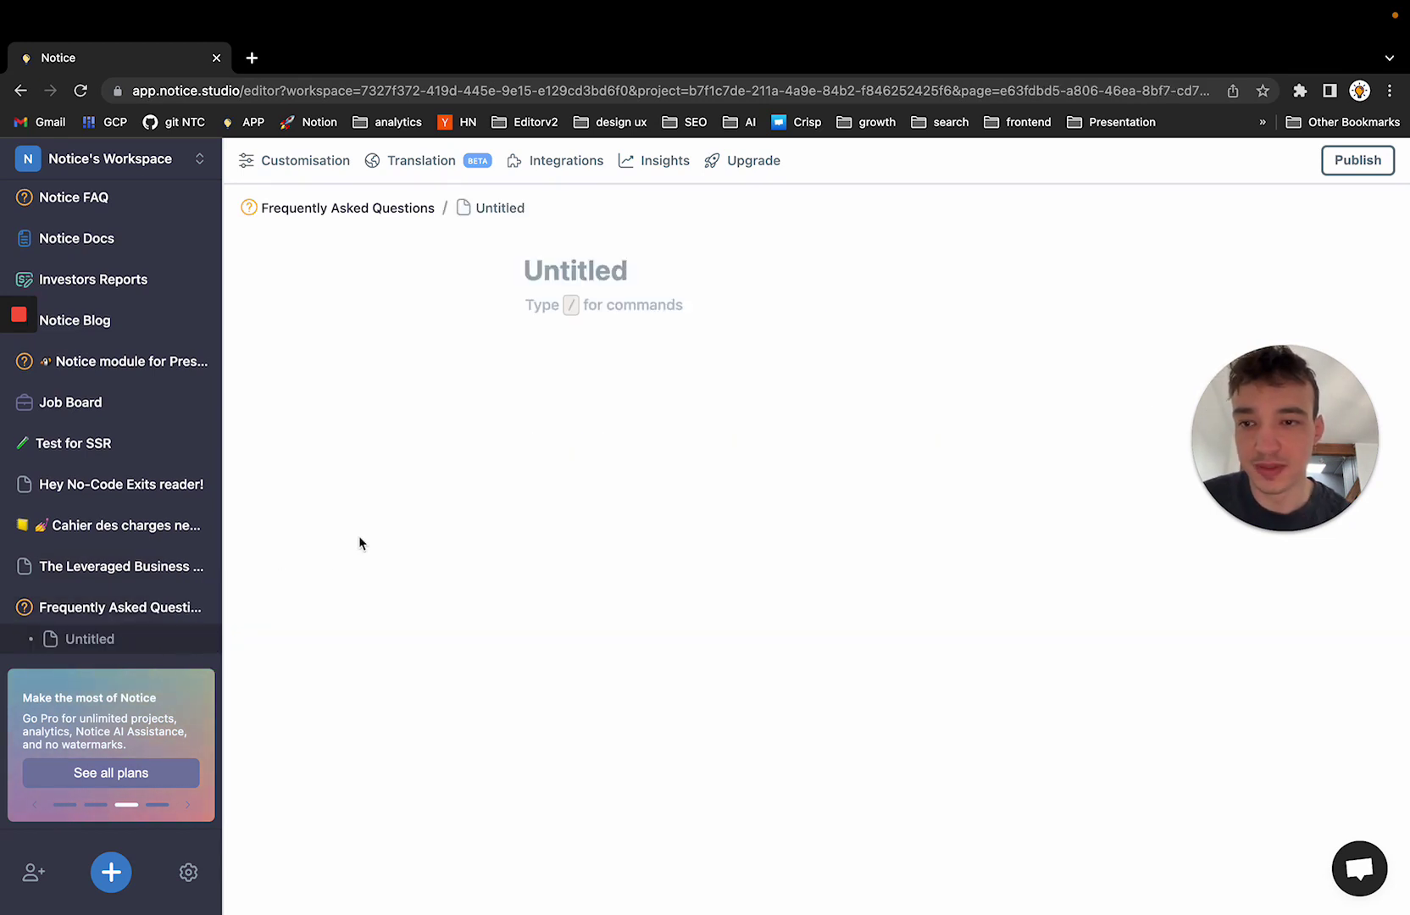
type("New Page")
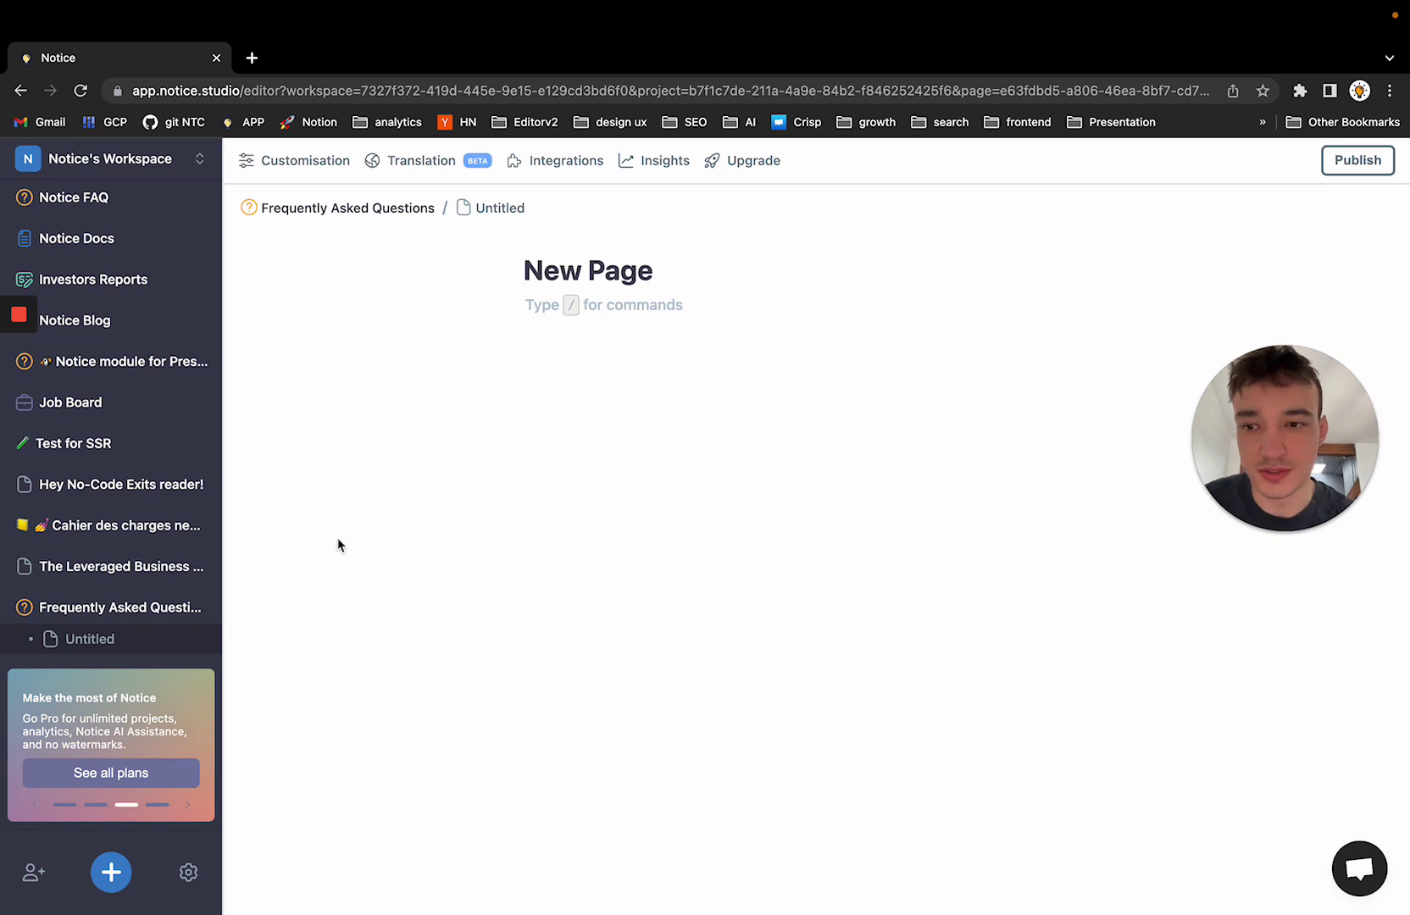
left_click(115, 623)
scroll(647, 639, "down", 2)
left_click_drag(507, 620, 555, 584)
scroll(600, 598, "up", 2)
left_click(633, 307)
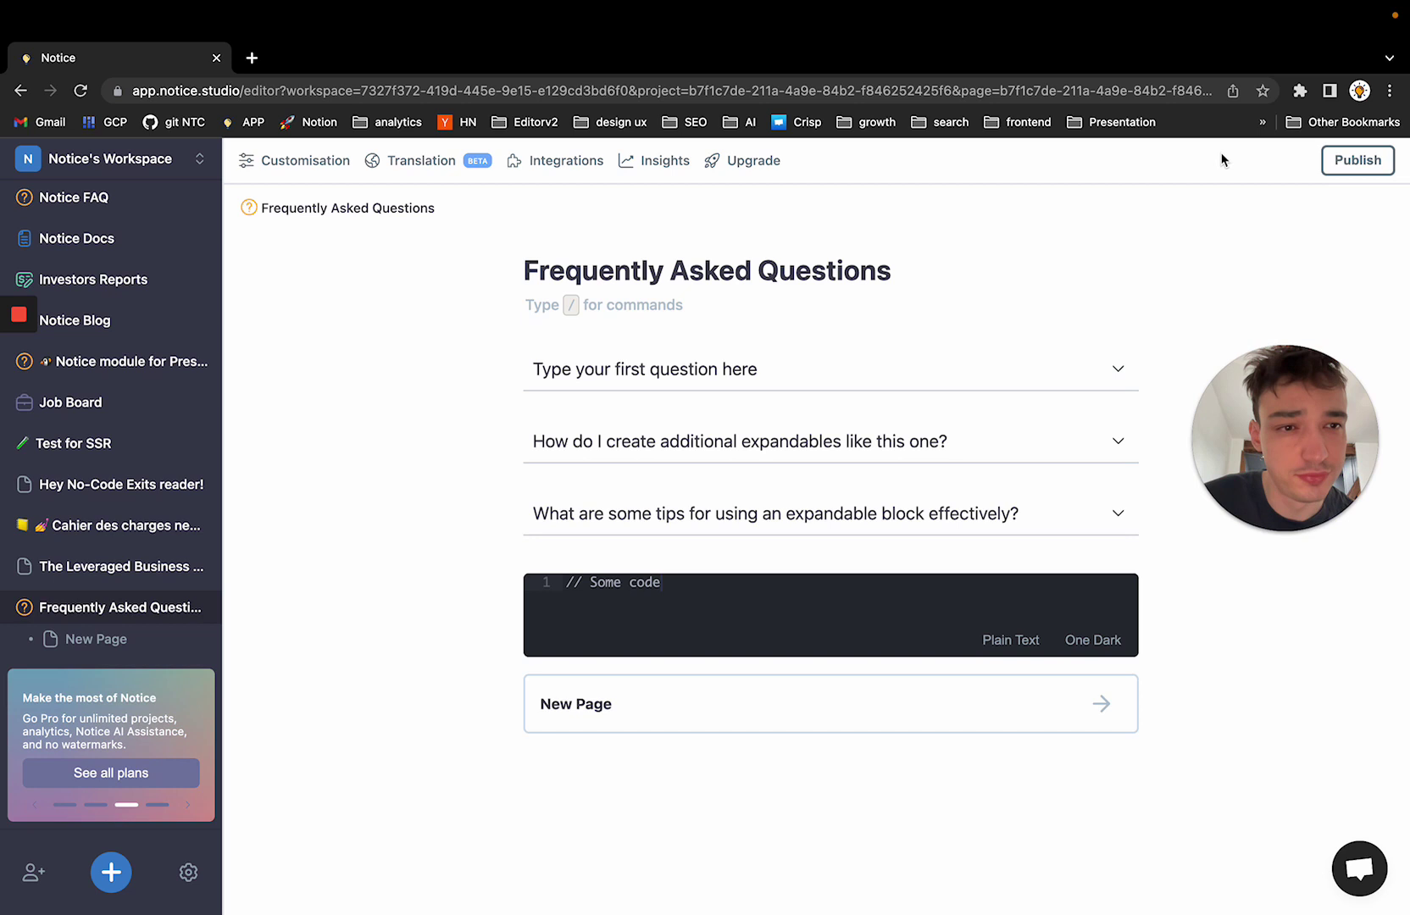
Publish the FAQ, visit the live page, and expand then collapse the third question
left_click(1357, 161)
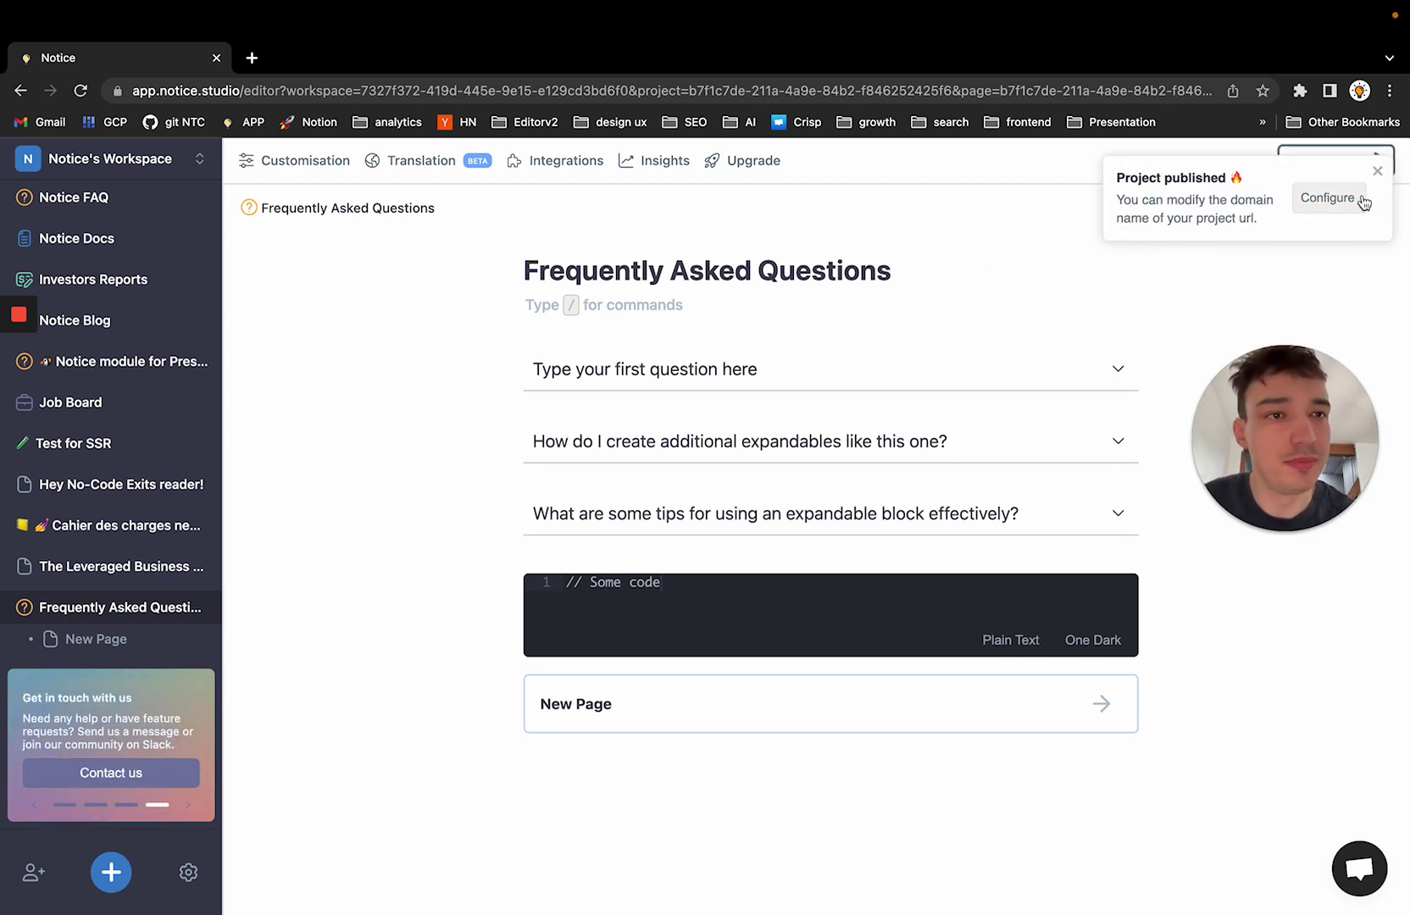
left_click(1377, 172)
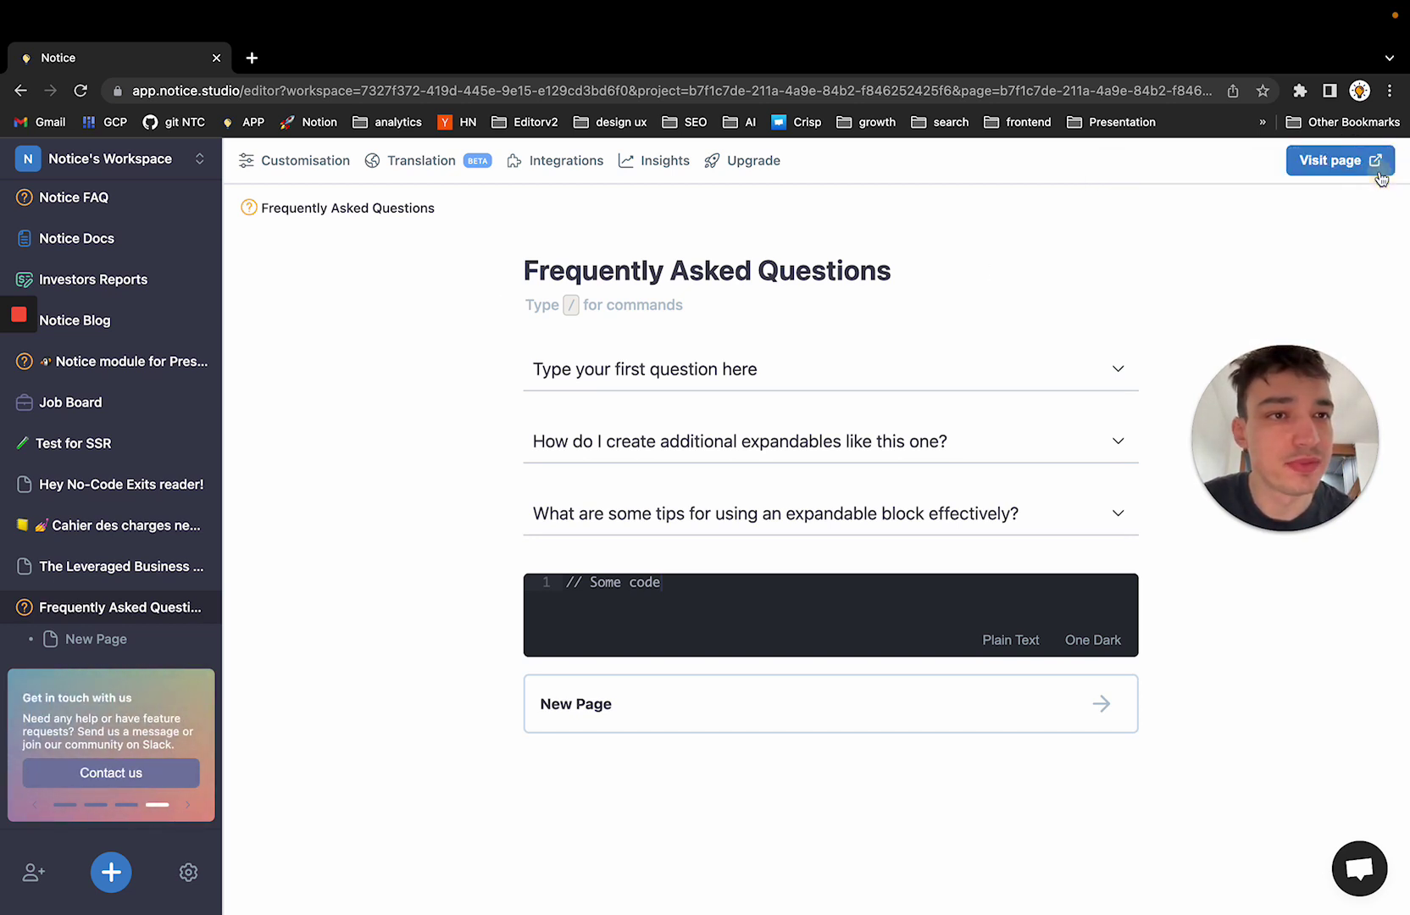
left_click(1337, 161)
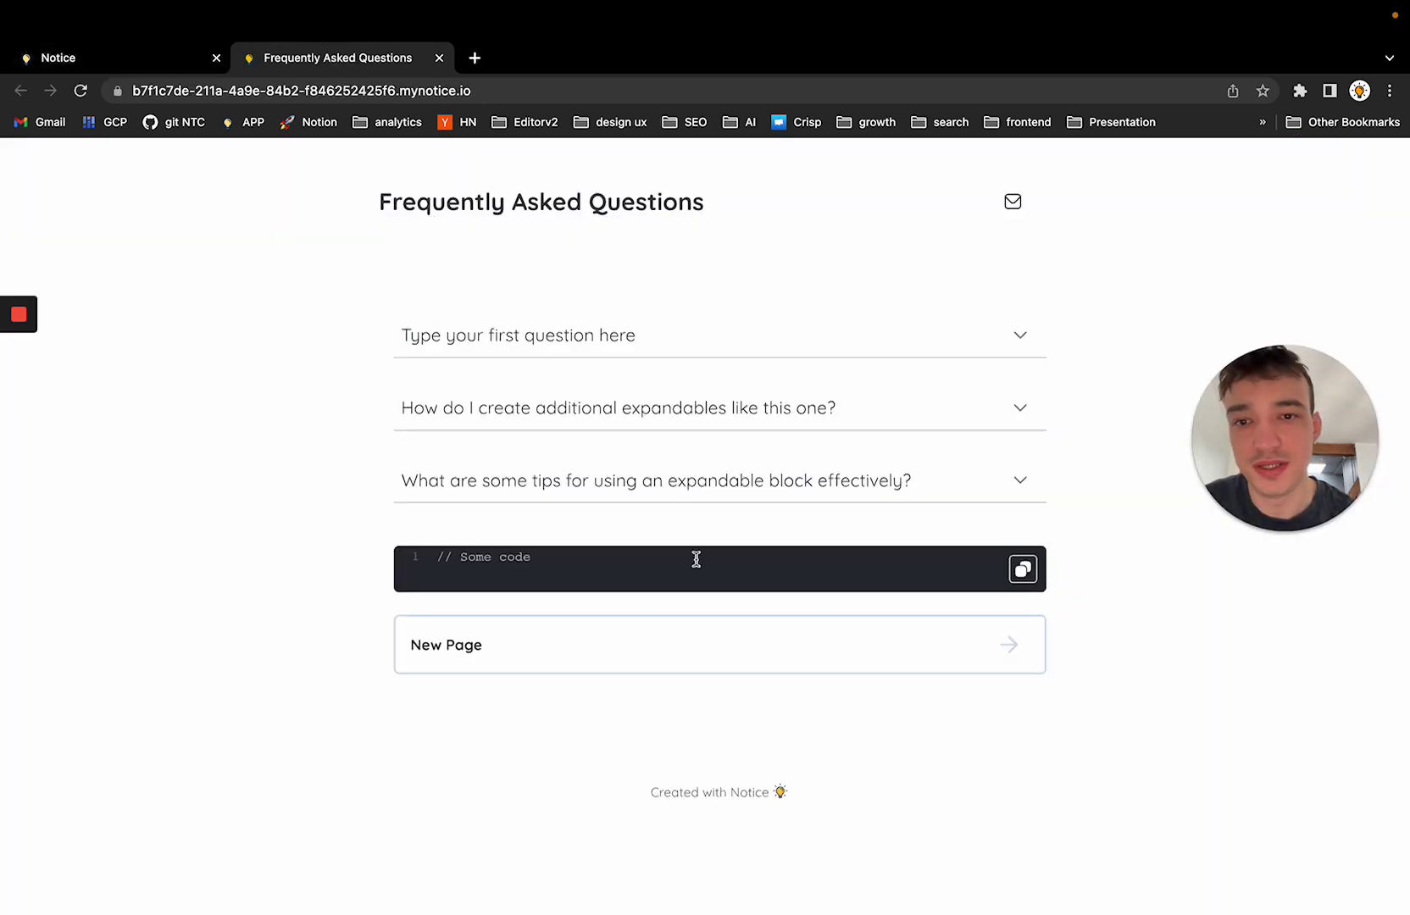
left_click(744, 495)
left_click(743, 500)
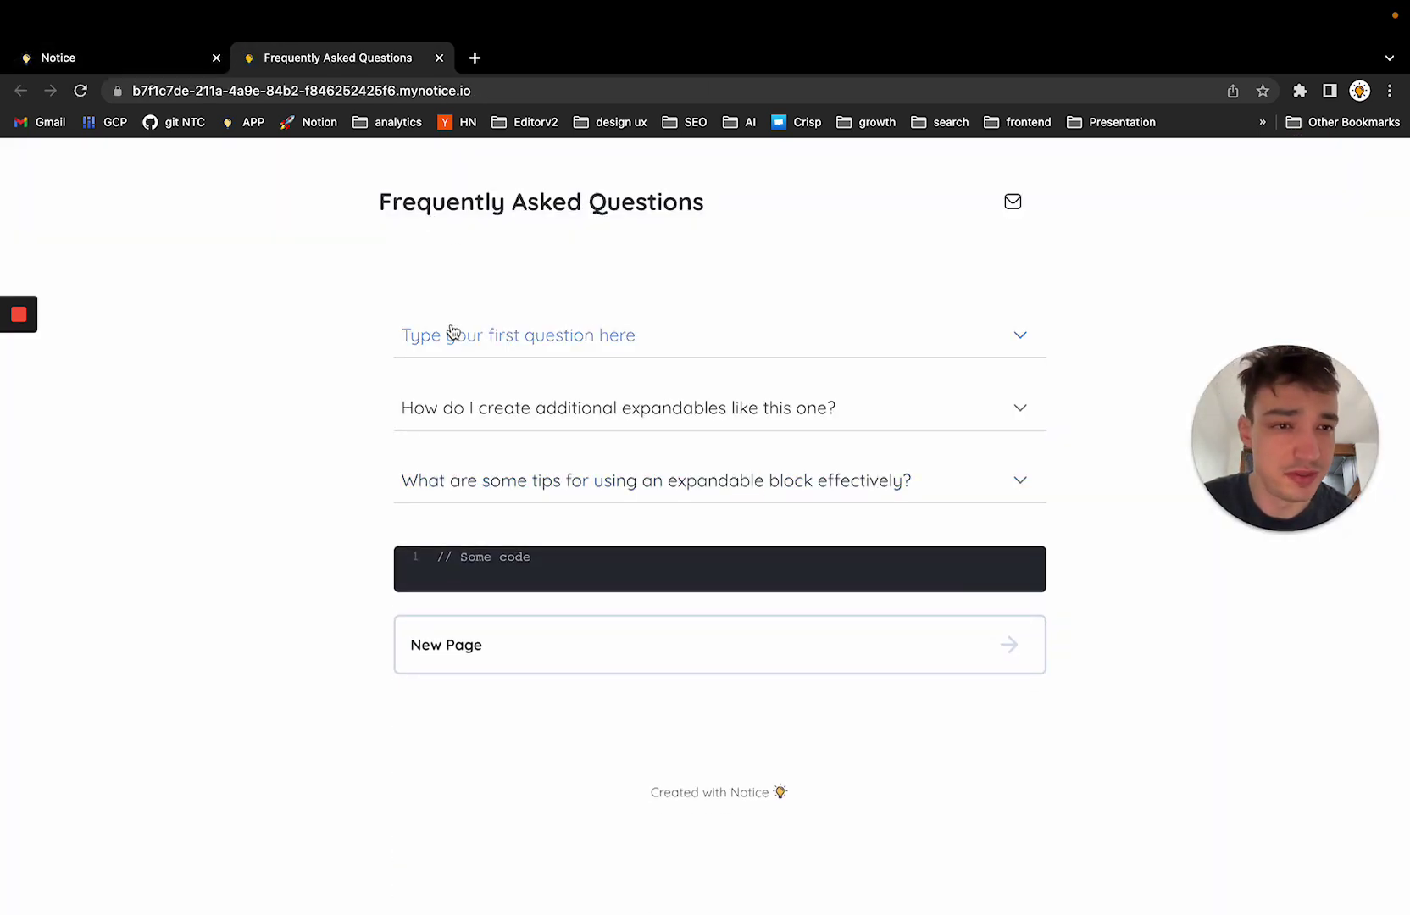
left_click(127, 57)
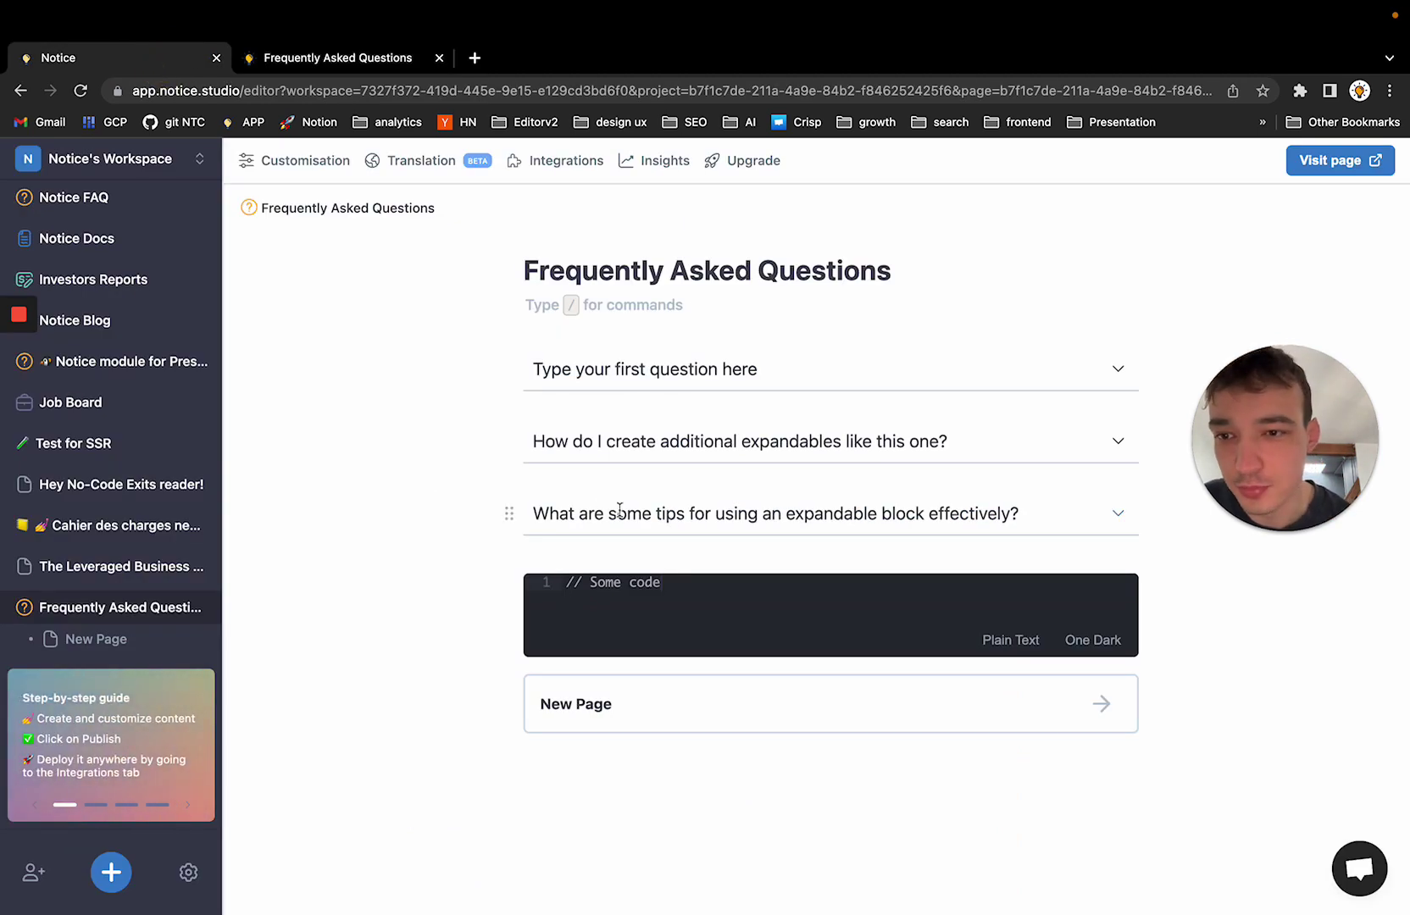
left_click(558, 164)
scroll(808, 610, "down", 5)
scroll(762, 604, "up", 10)
left_click(314, 490)
left_click(314, 512)
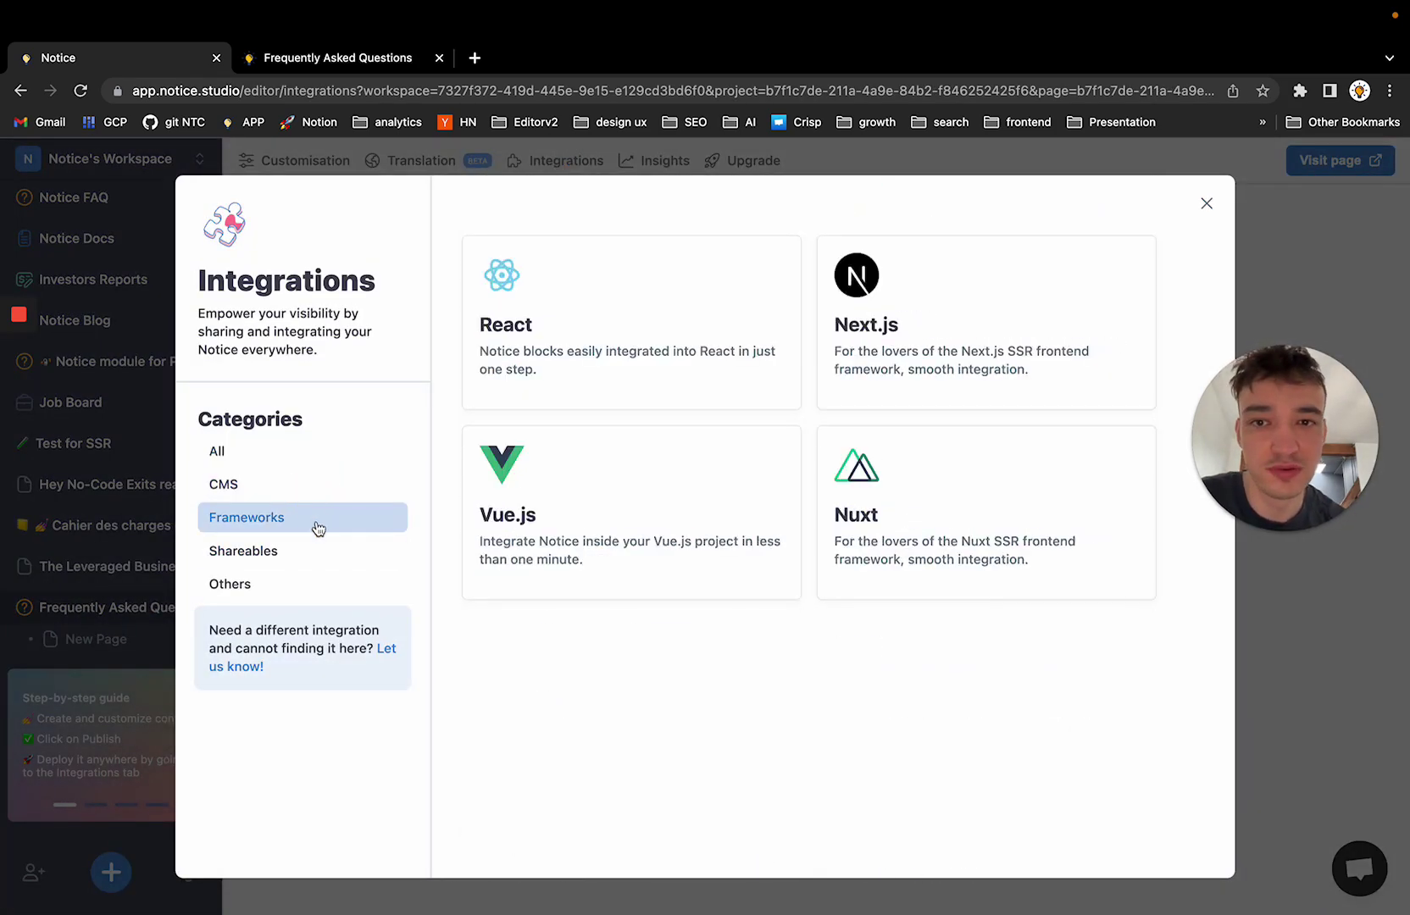
left_click(316, 553)
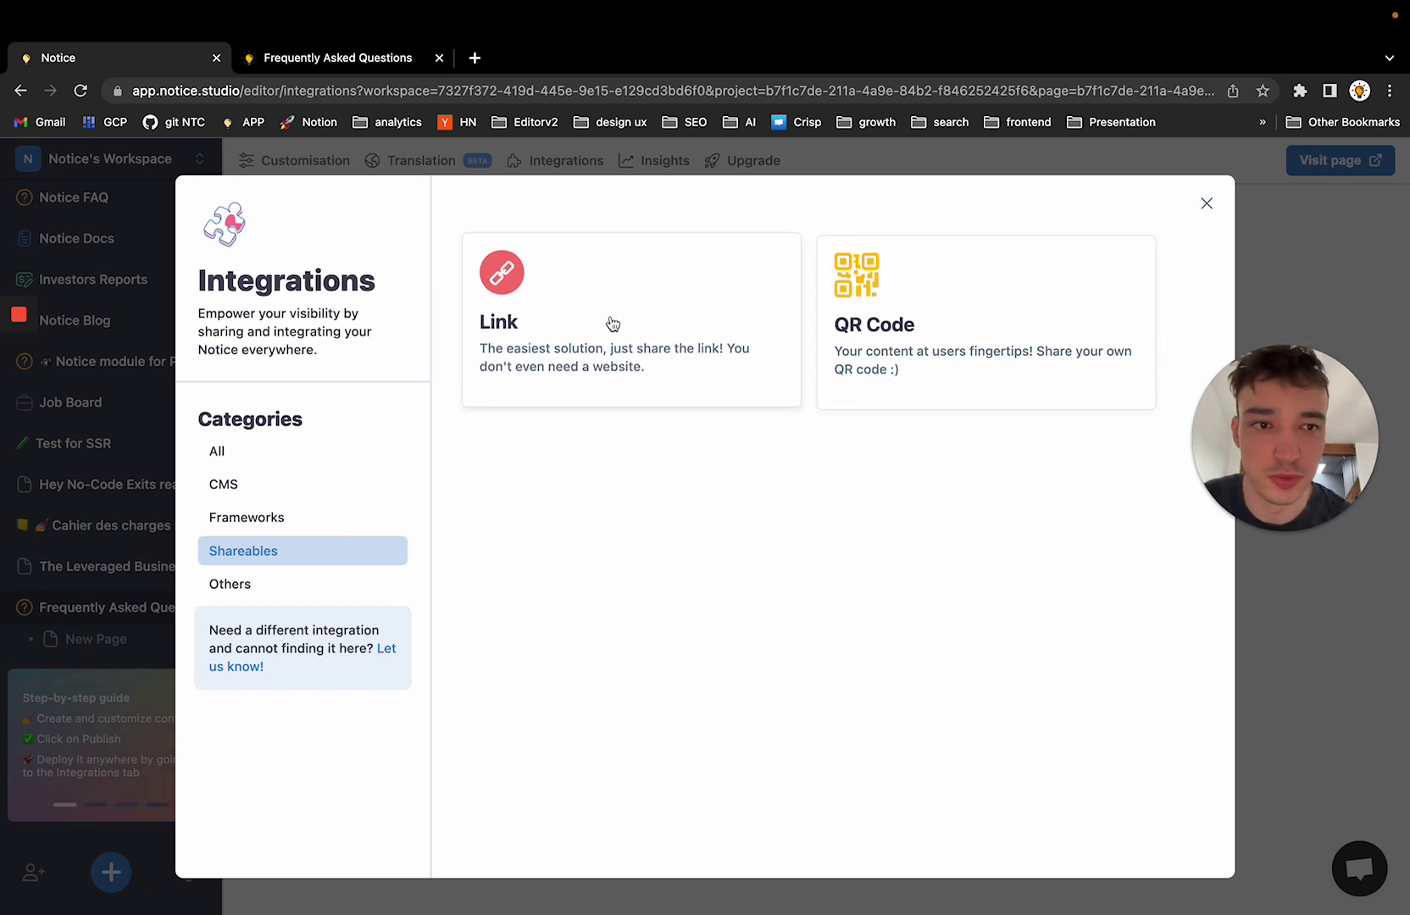
left_click(273, 462)
left_click(1205, 208)
Open the Deep Memory help center's 'Ajouter un paquet ou dossier à vos révisions' article in a new tab
key("ctrl+t")
type("dee")
key("Return")
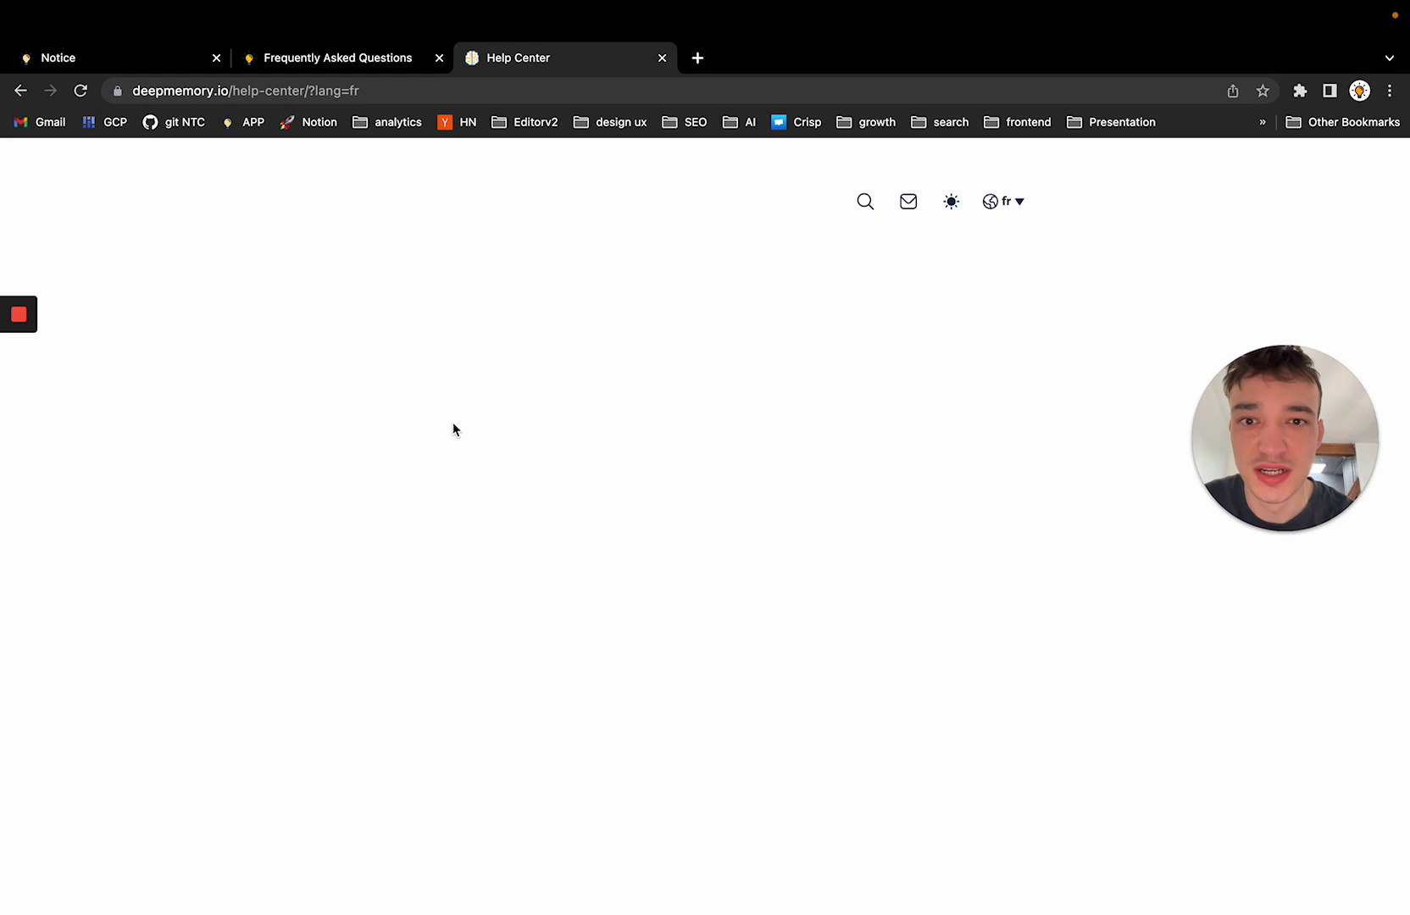
scroll(760, 438, "down", 10)
scroll(759, 441, "up", 10)
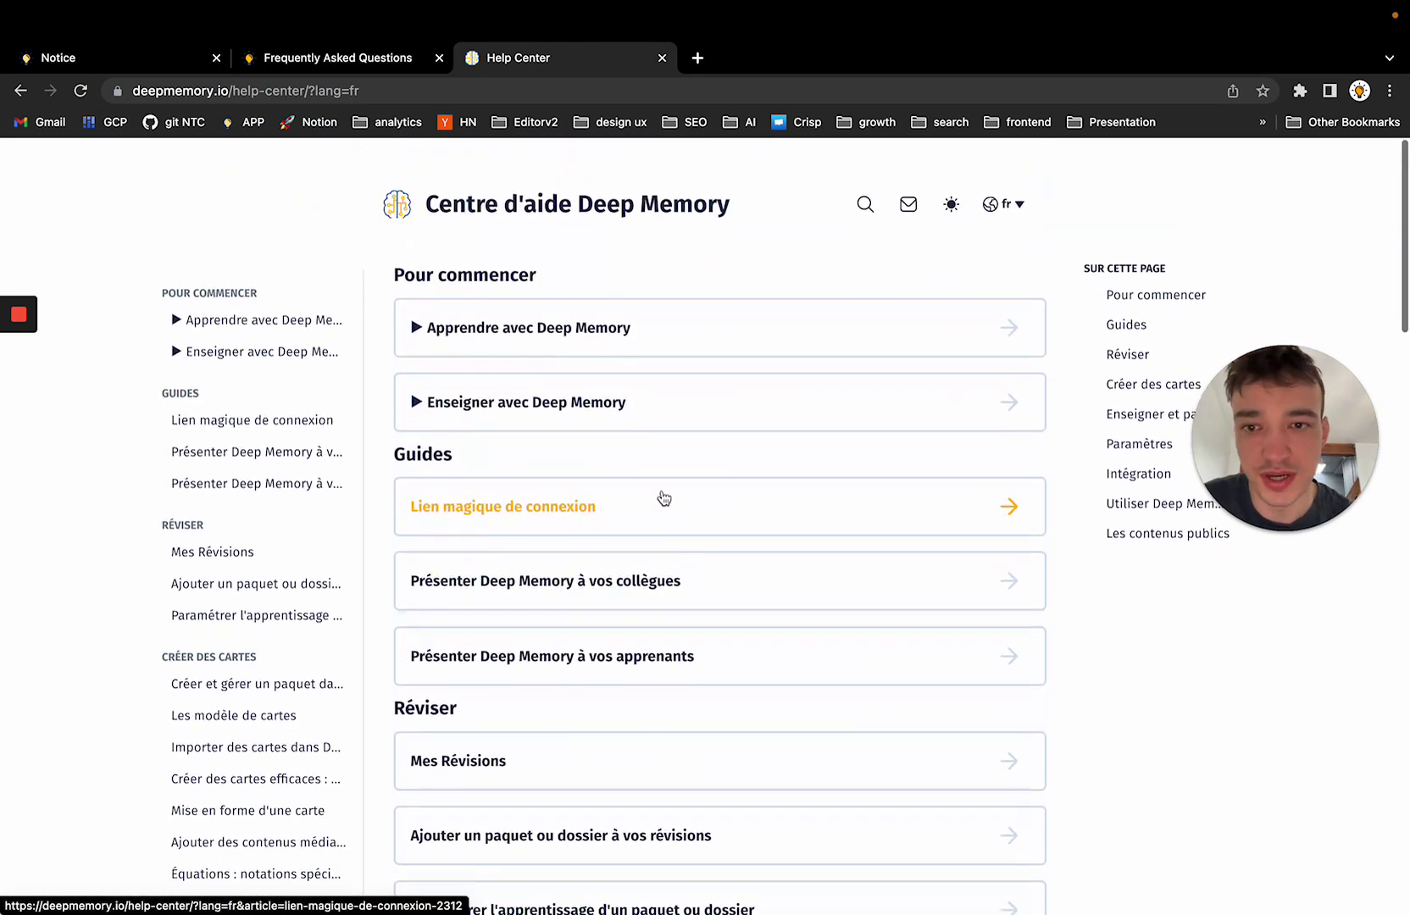
left_click(660, 502)
scroll(715, 431, "down", 2)
scroll(680, 437, "up", 2)
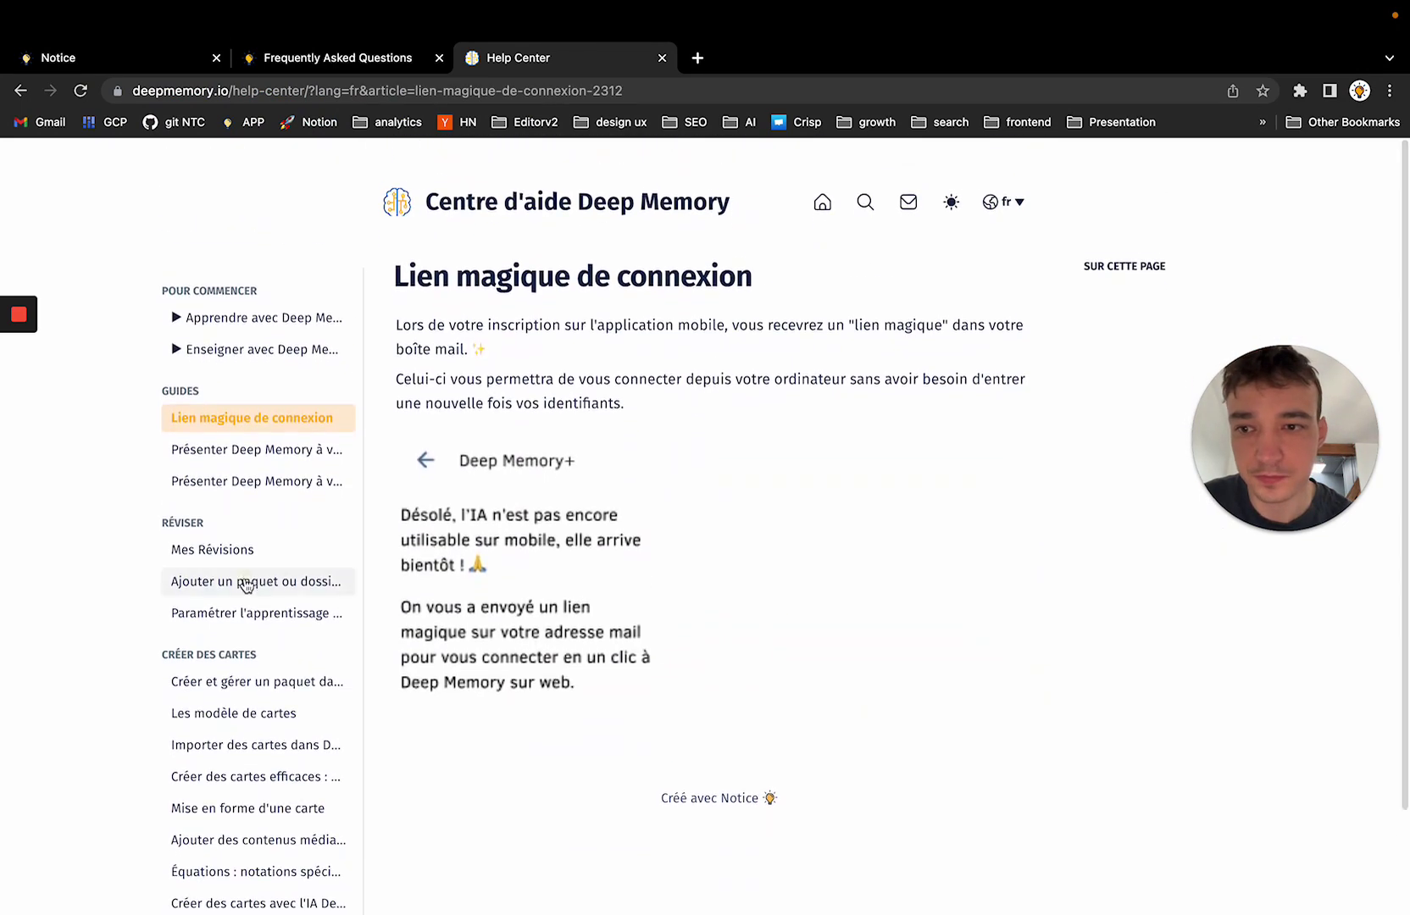
left_click(254, 582)
Switch the help center language to English and open then close its search
left_click(1006, 201)
left_click(988, 239)
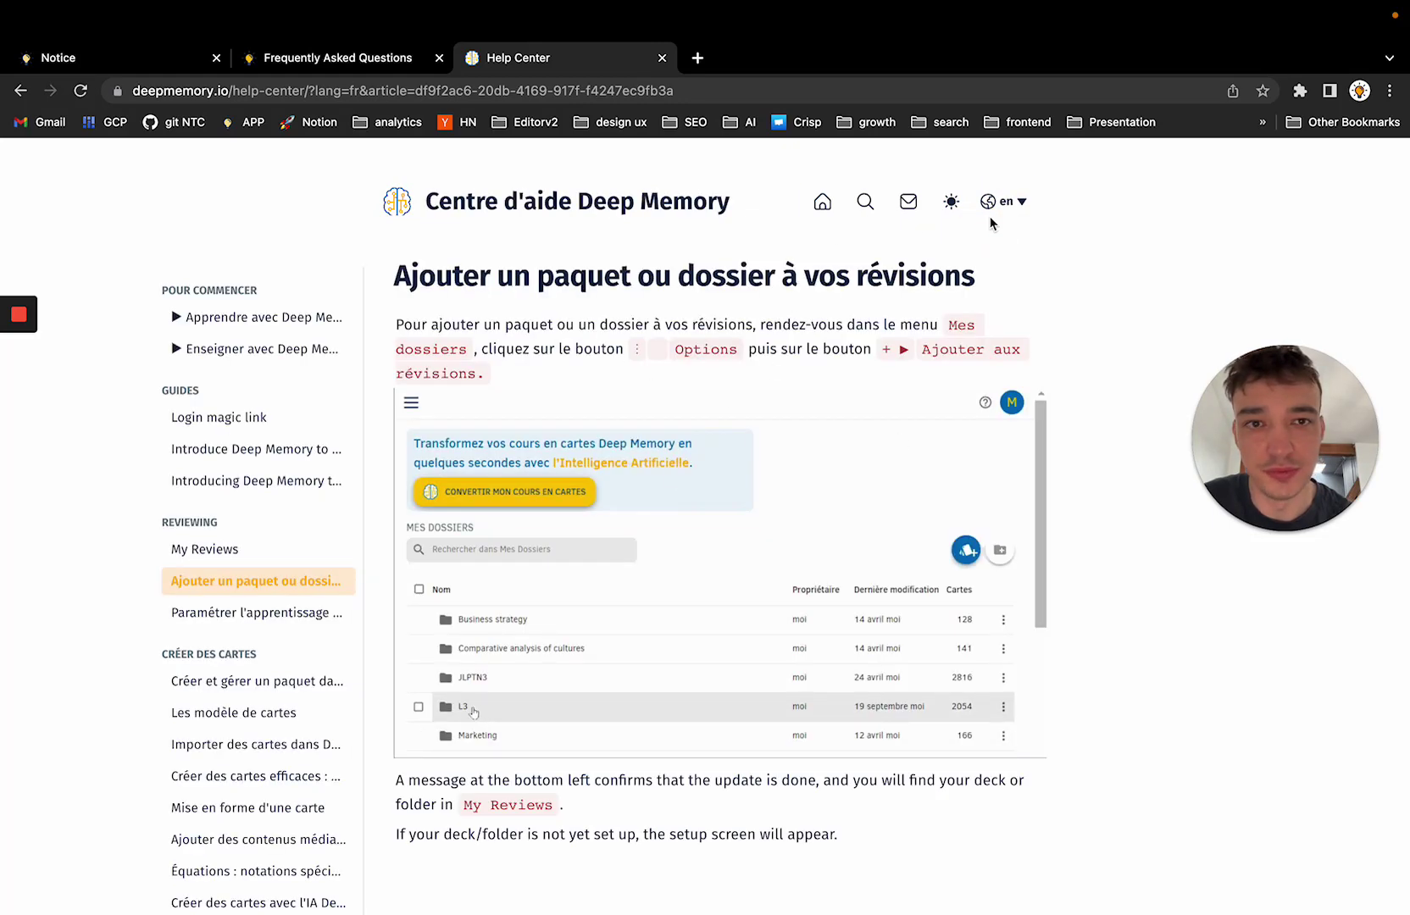
left_click(866, 201)
left_click(907, 174)
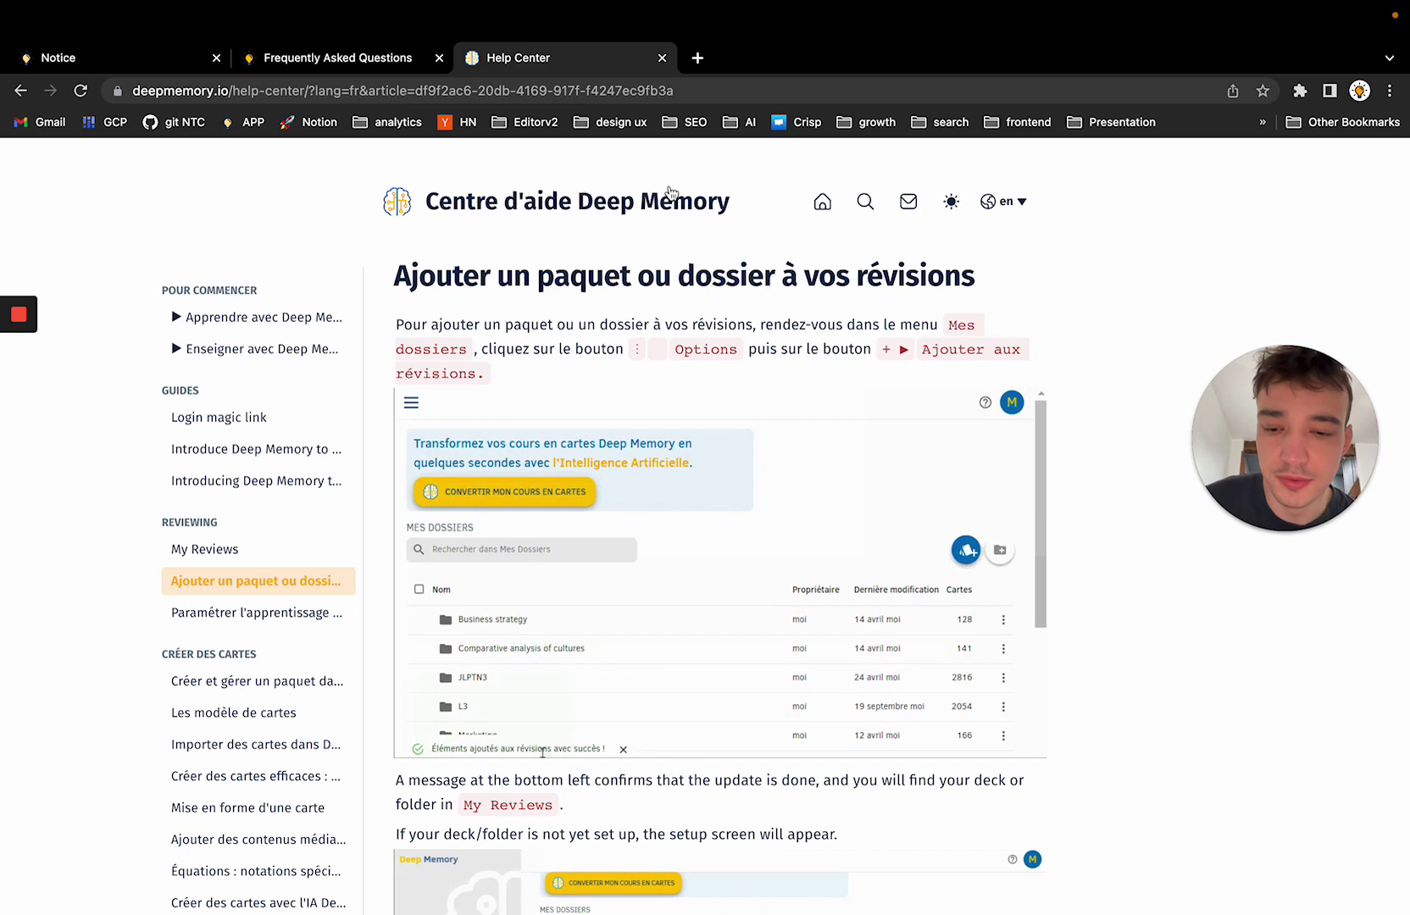
key("super+l")
Load the Verlaine shop product page and scroll down to its FAQ section
type("verl")
key("Return")
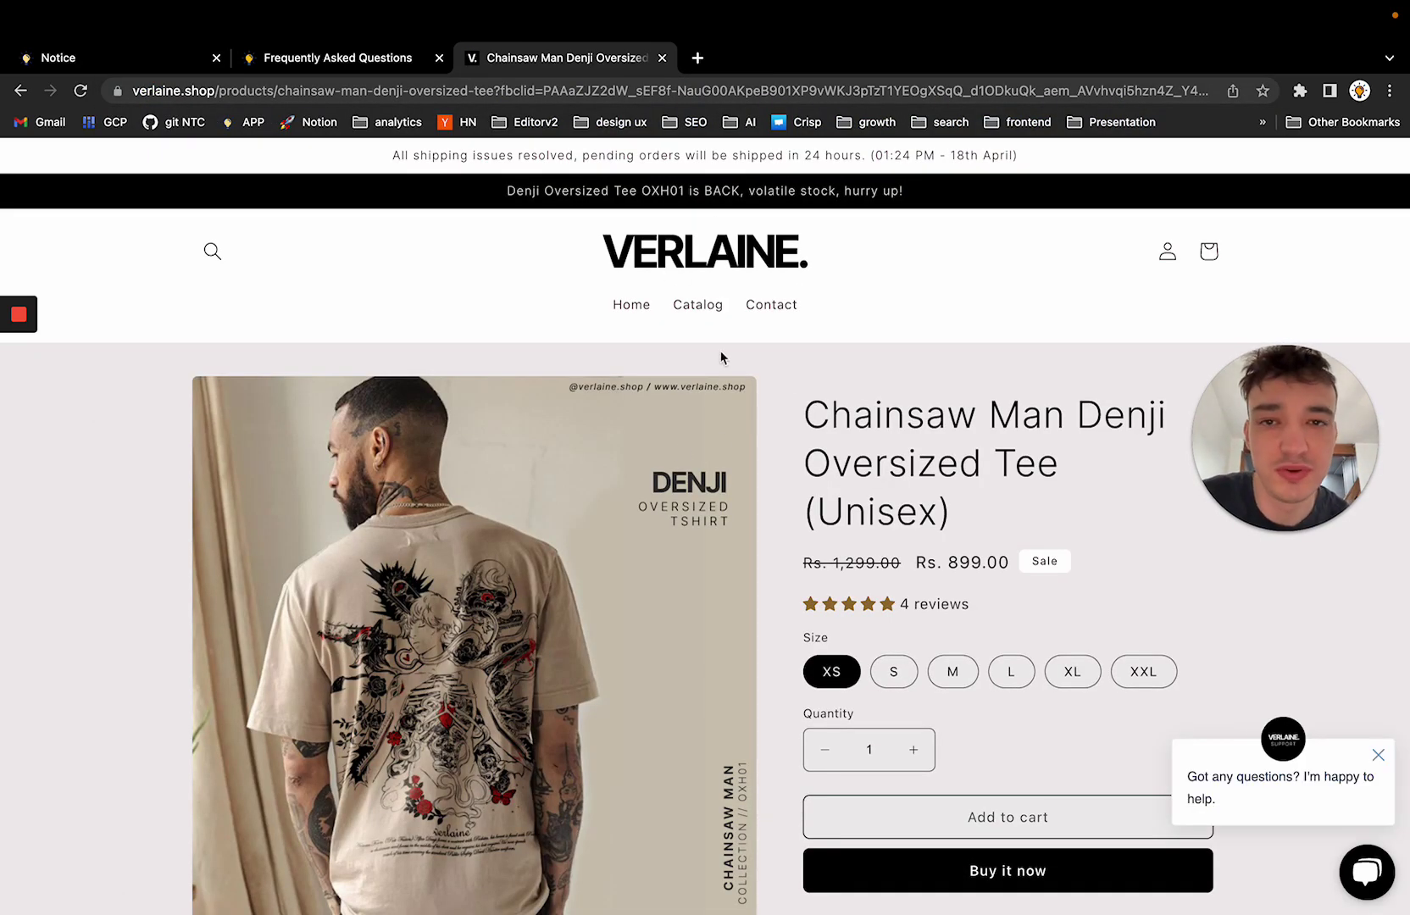
scroll(865, 404, "down", 4)
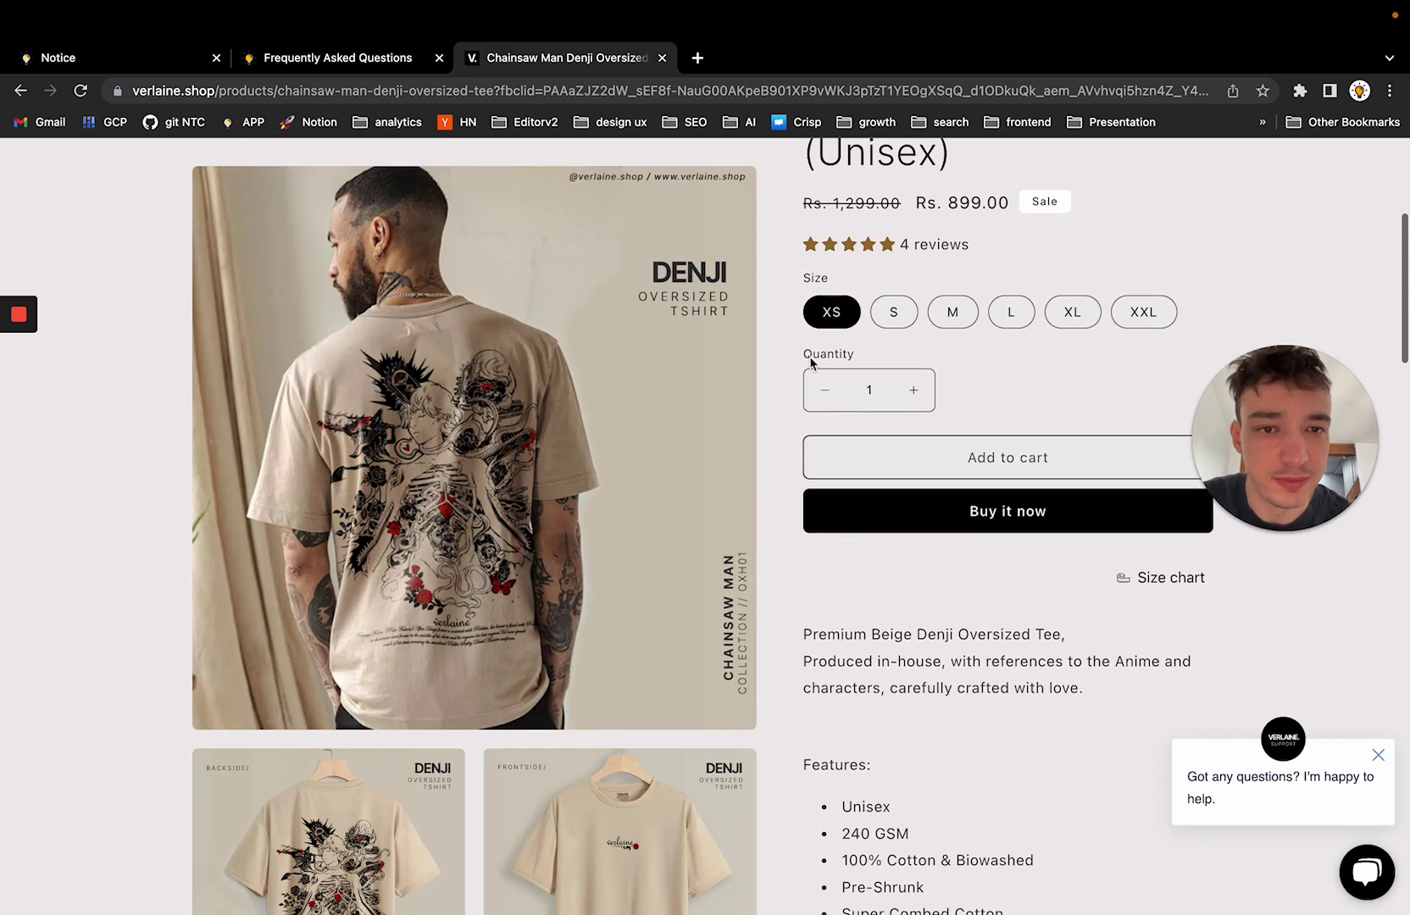
scroll(810, 362, "down", 6)
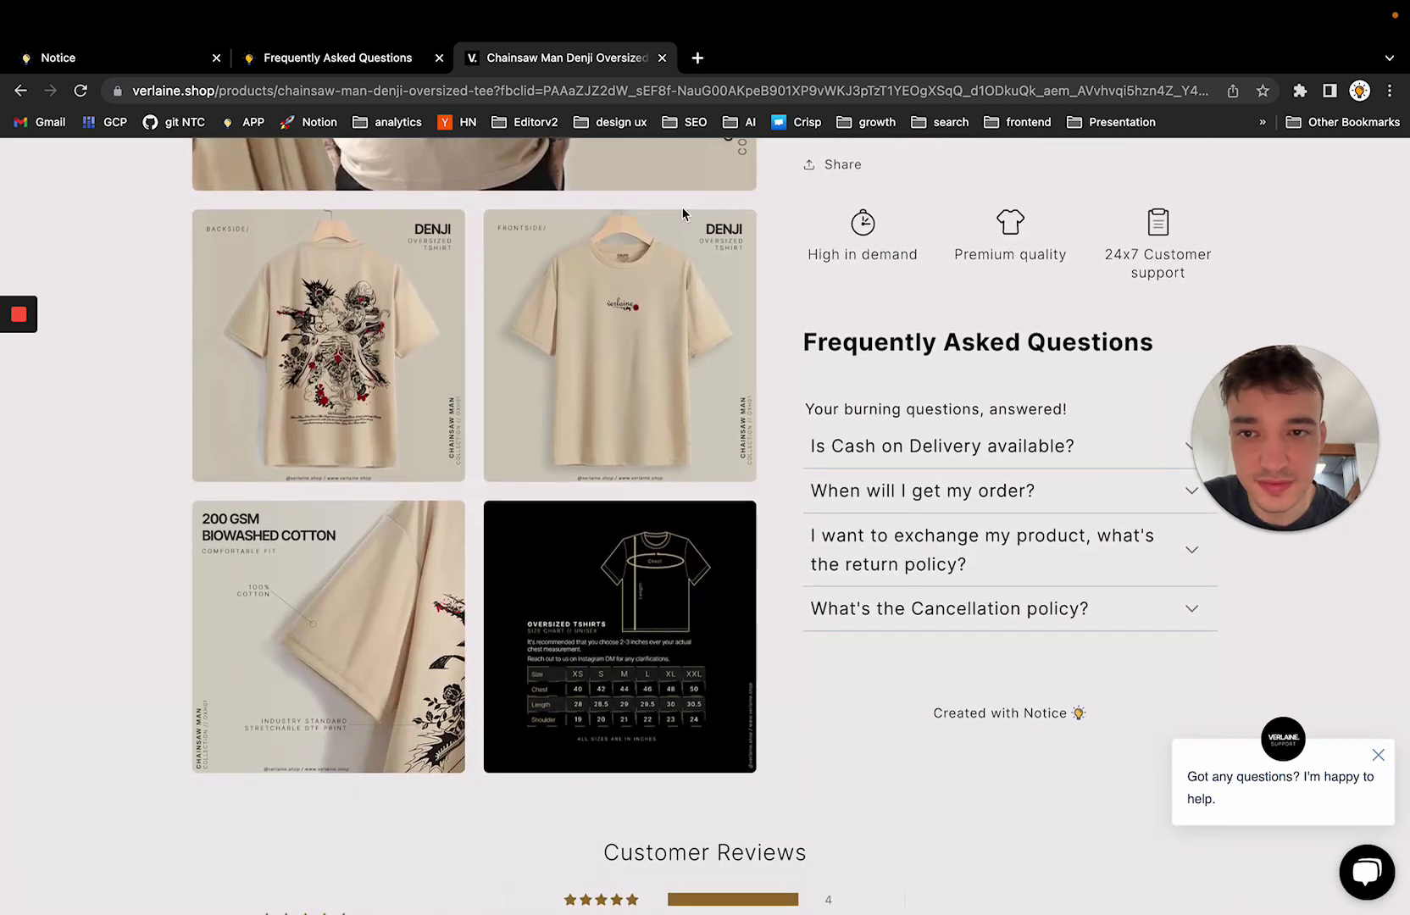
Expand and collapse the Cash on Delivery and return policy questions, then return to Notice
left_click(1001, 413)
scroll(1005, 414, "down", 1)
left_click(1039, 292)
left_click(987, 373)
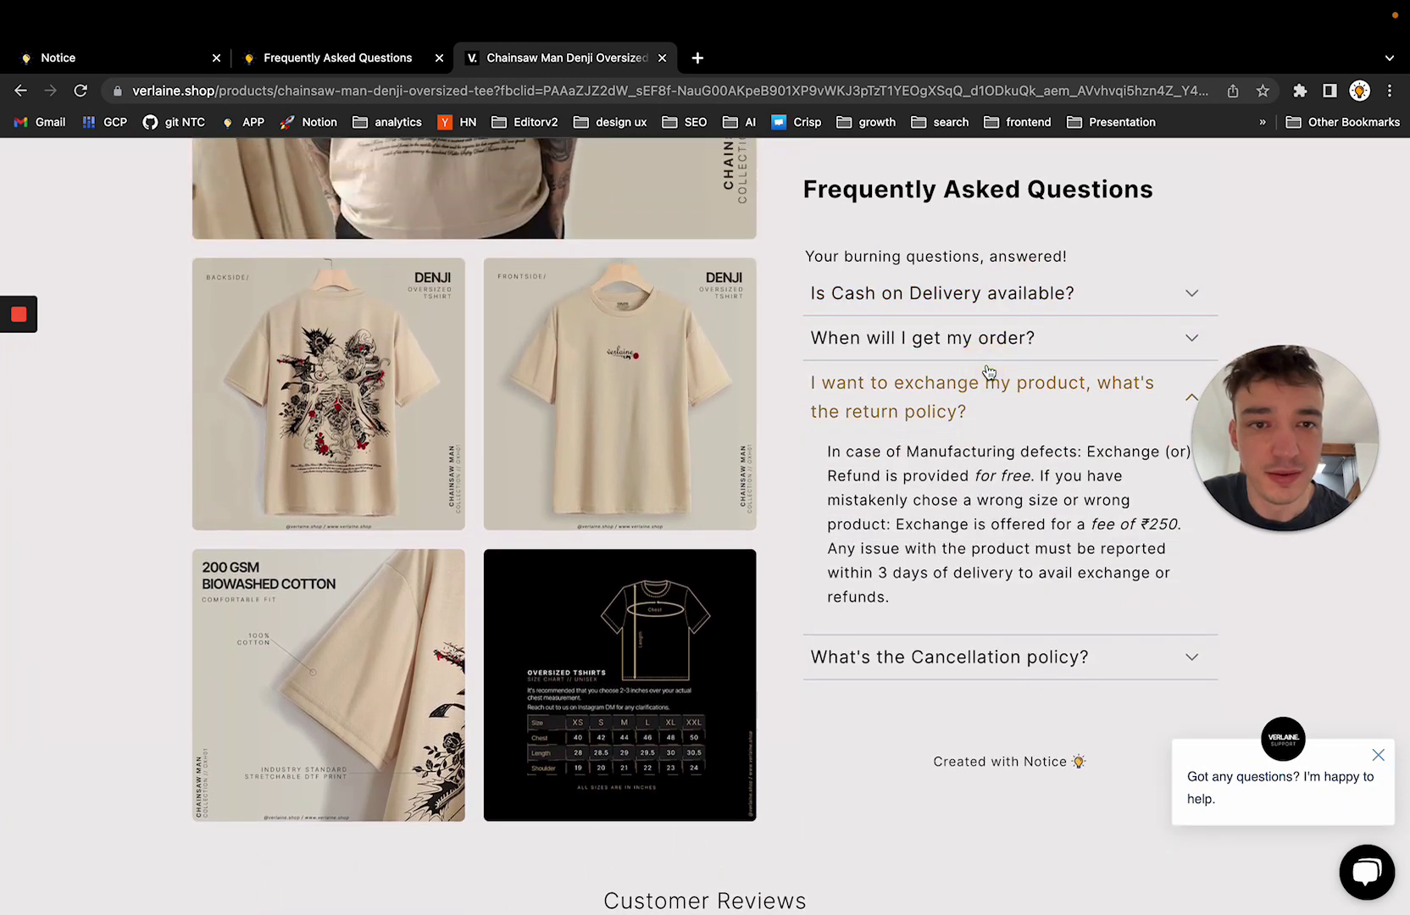
left_click(989, 378)
scroll(824, 366, "up", 1)
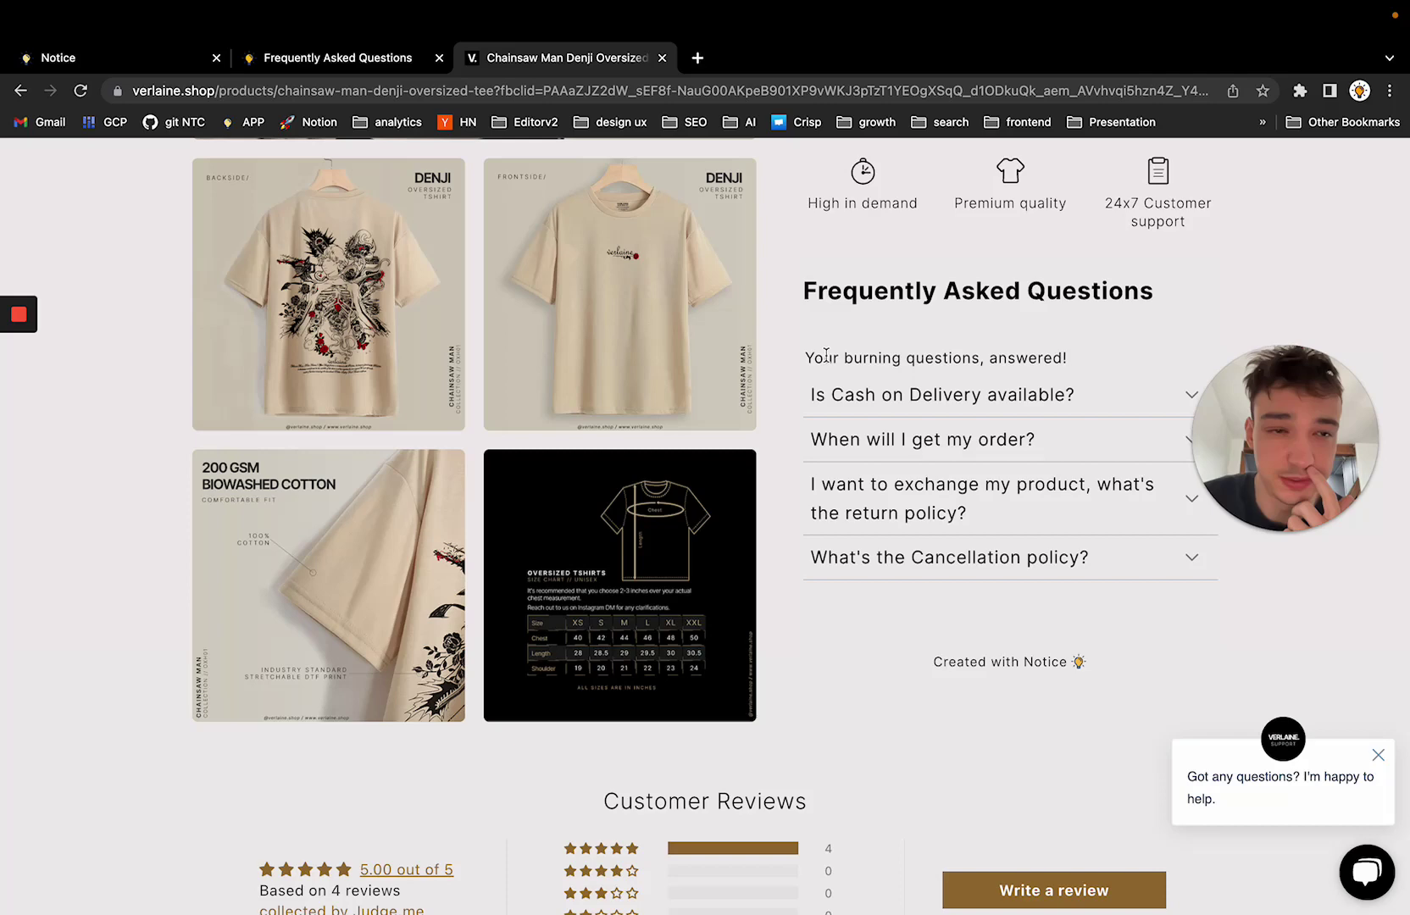
scroll(827, 356, "up", 10)
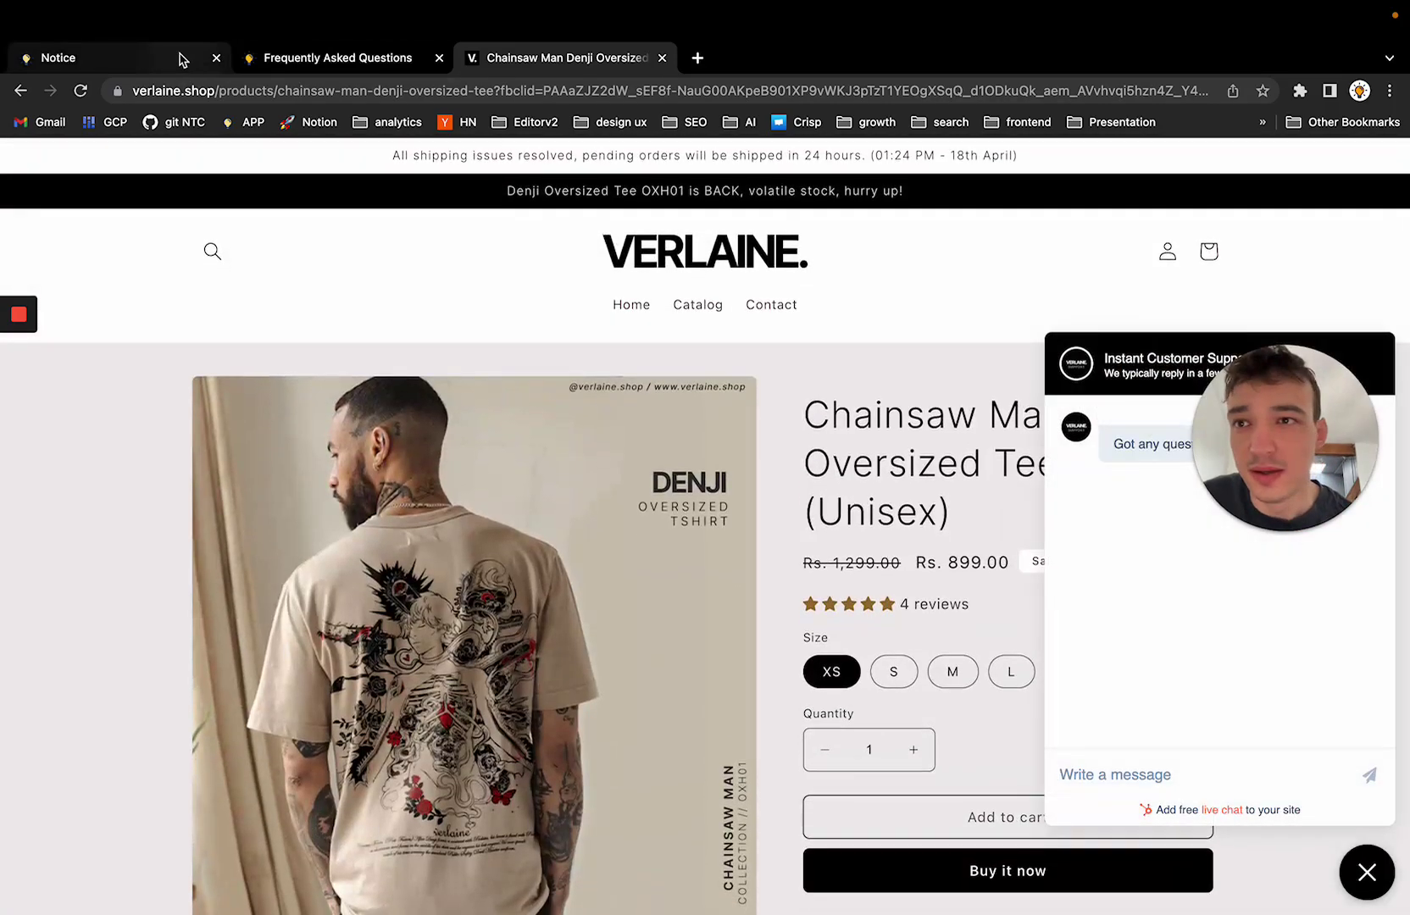
left_click(180, 58)
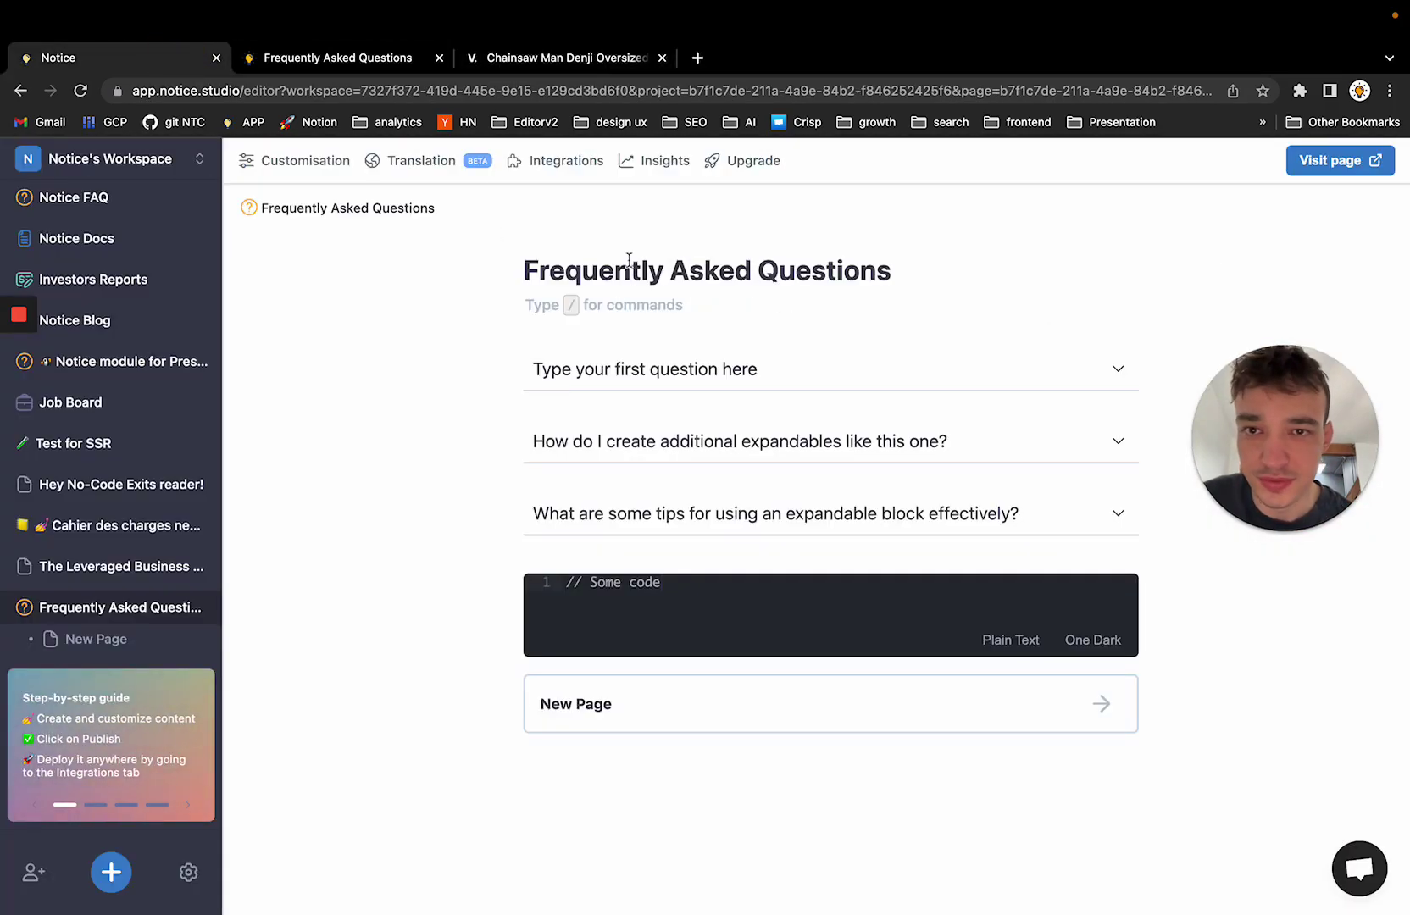
Confirm English as the default language and add a French translation of the page
left_click(421, 161)
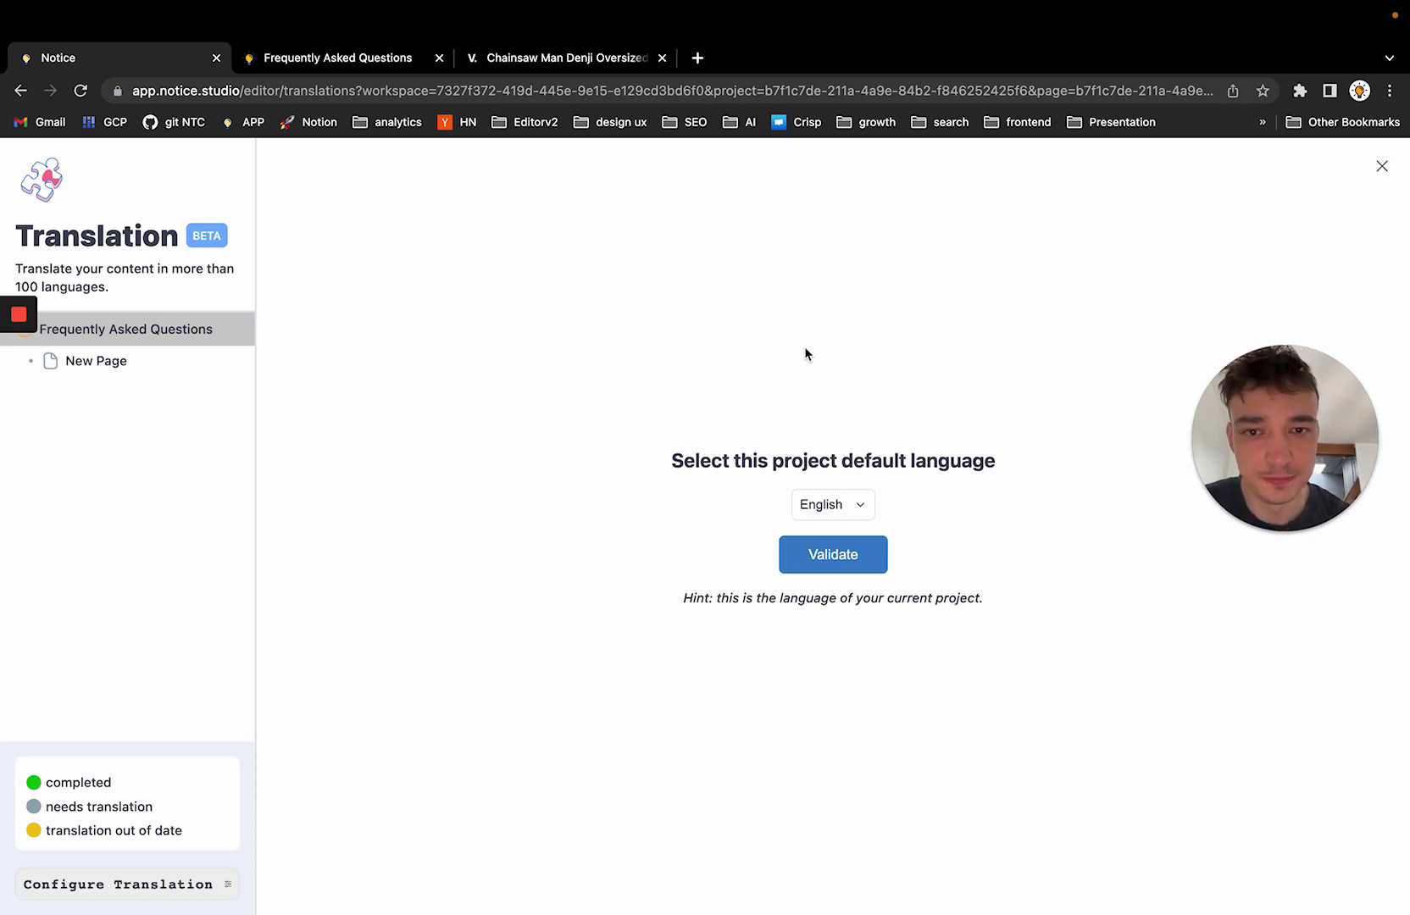
left_click(843, 558)
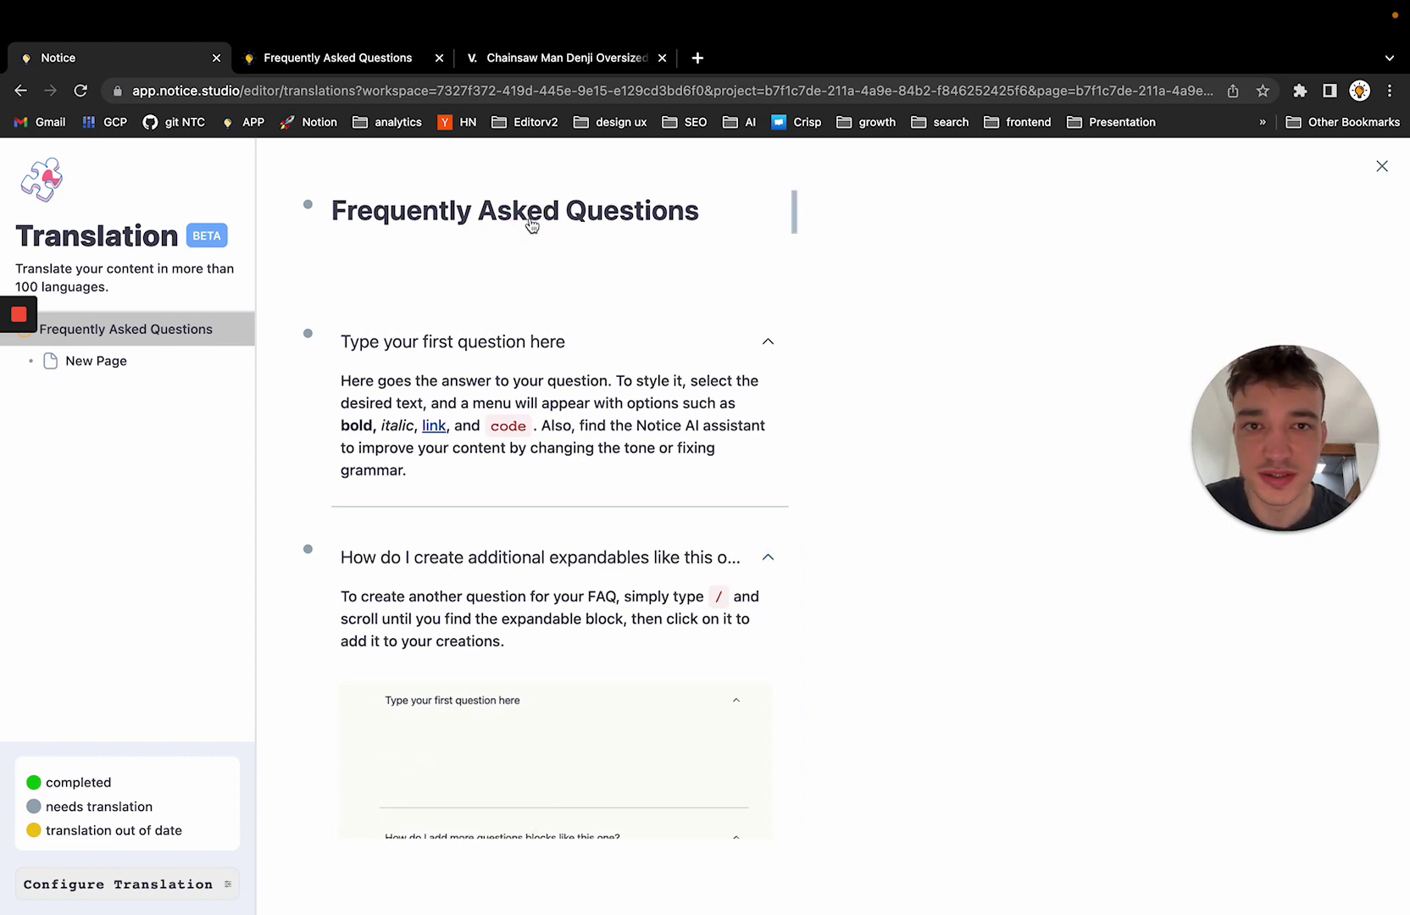
left_click(81, 91)
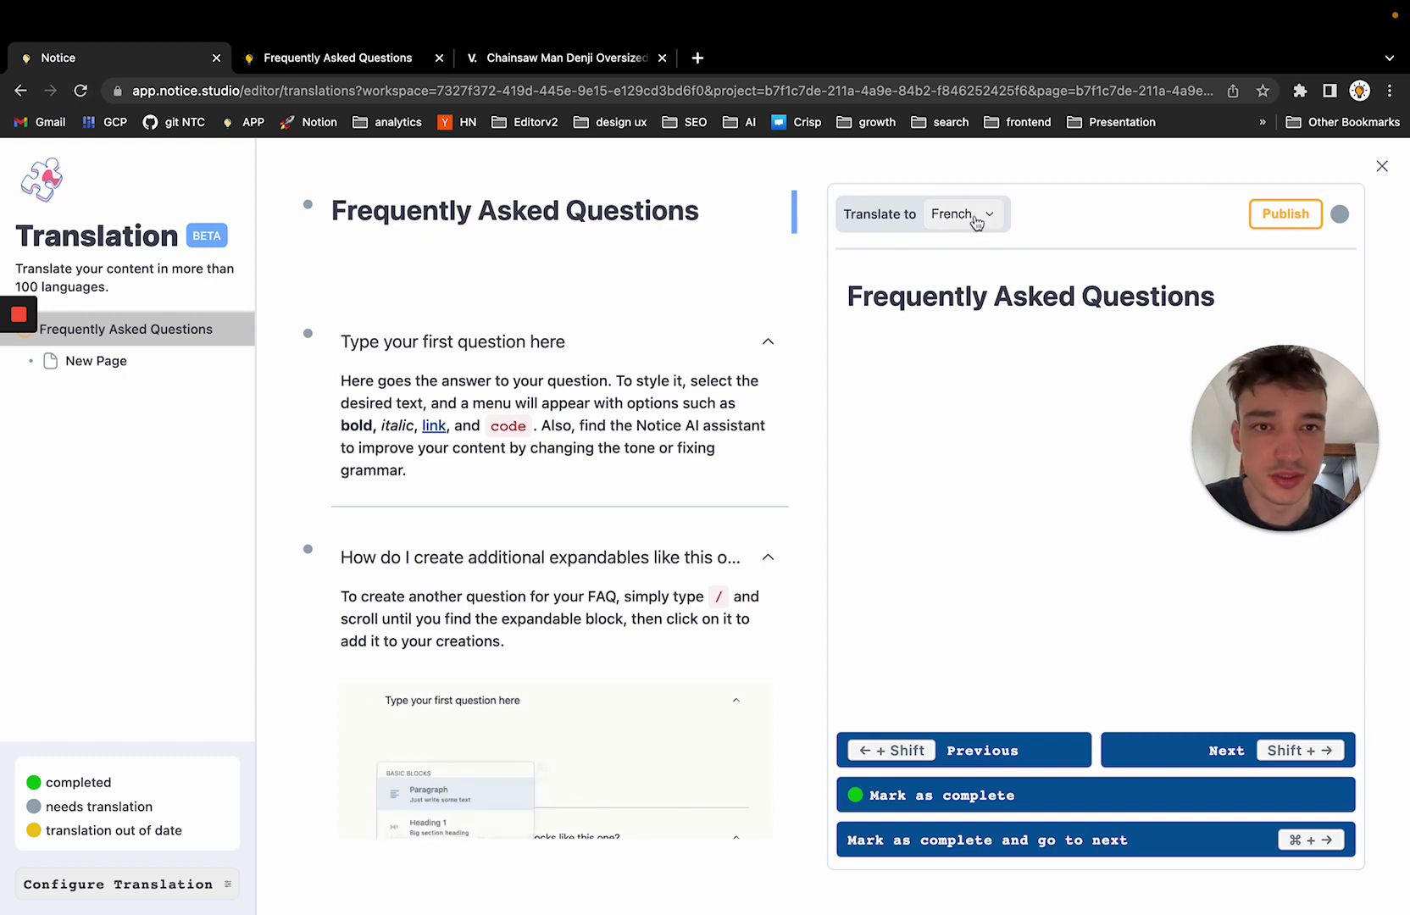
left_click(975, 217)
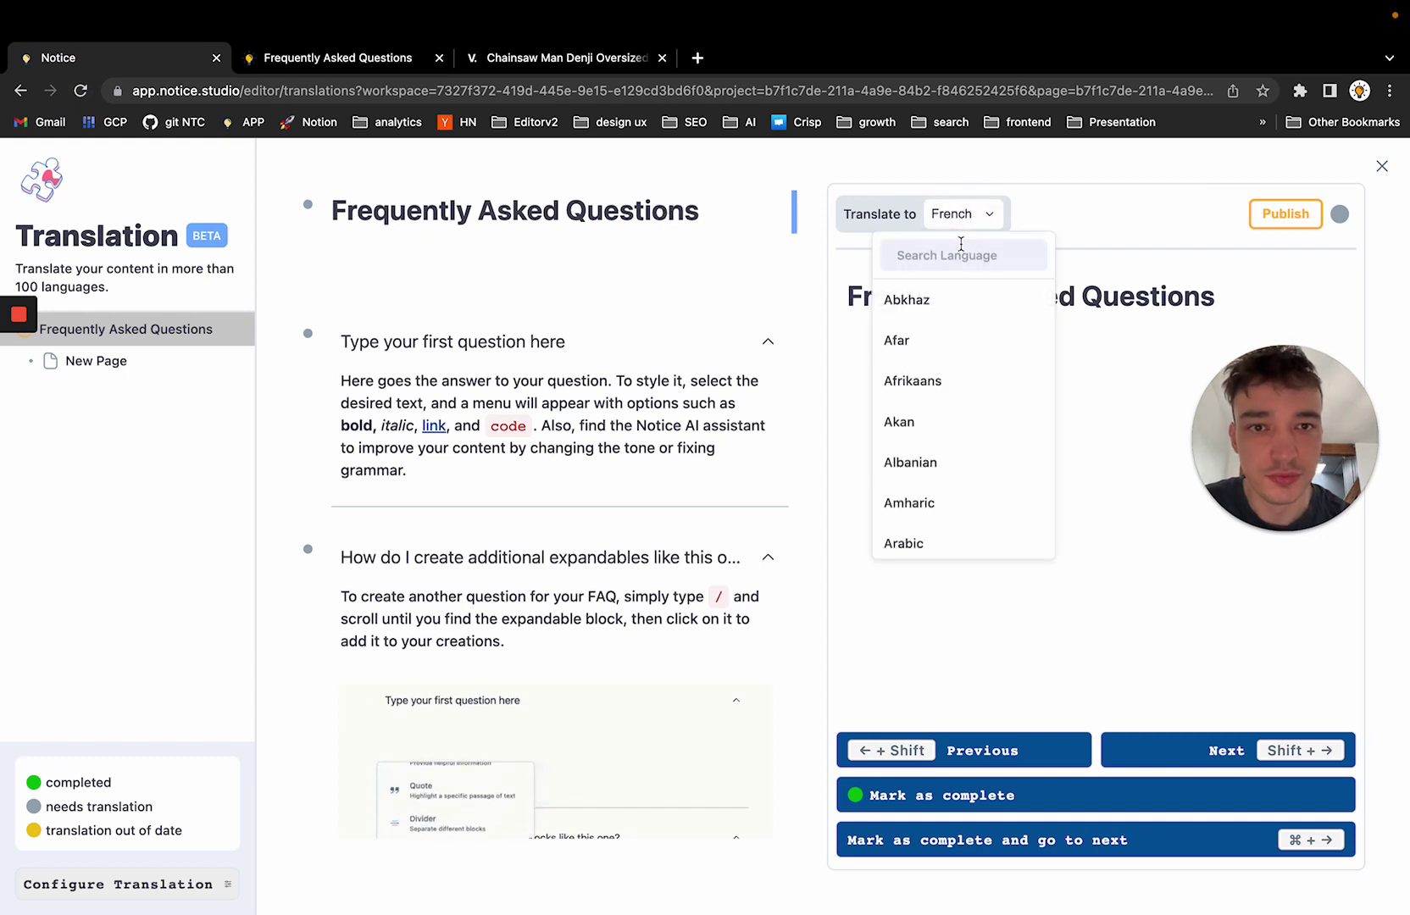
type("French")
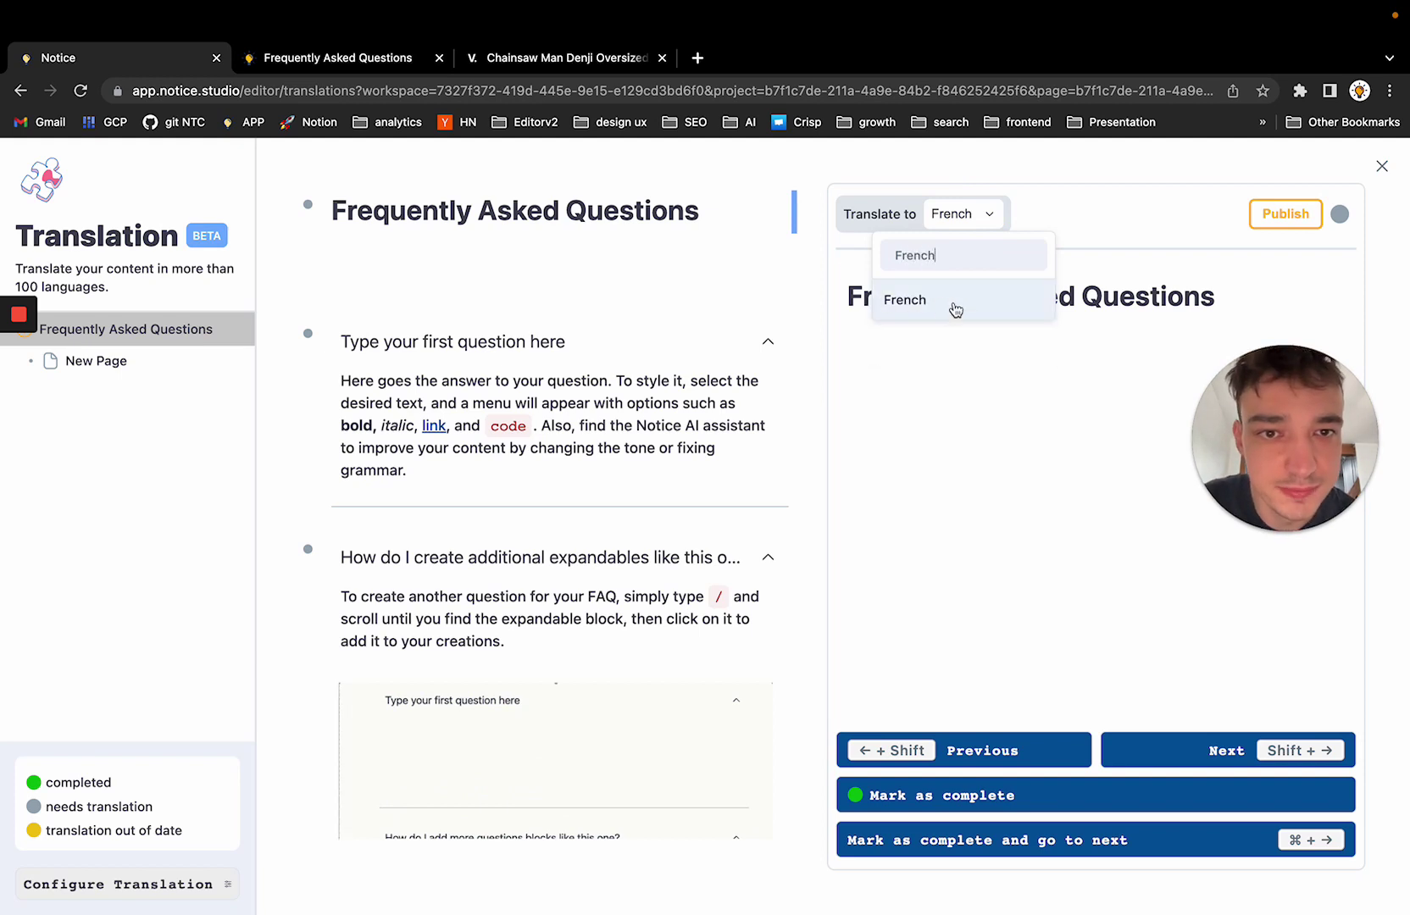
left_click(956, 311)
Replace the French title with 'Questions fréquentes'
triple_click(971, 295)
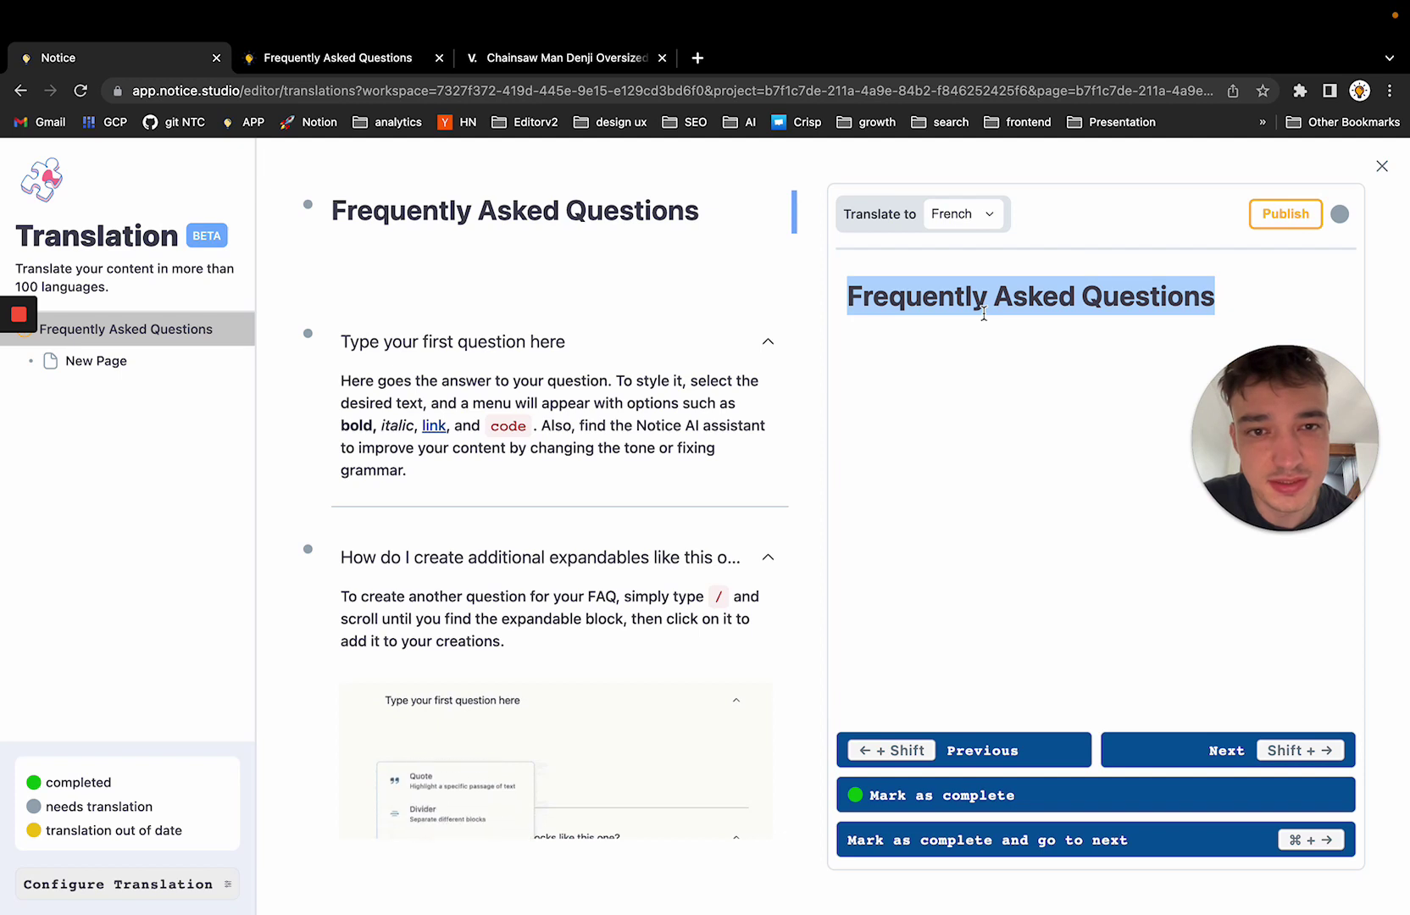
key("BackSpace")
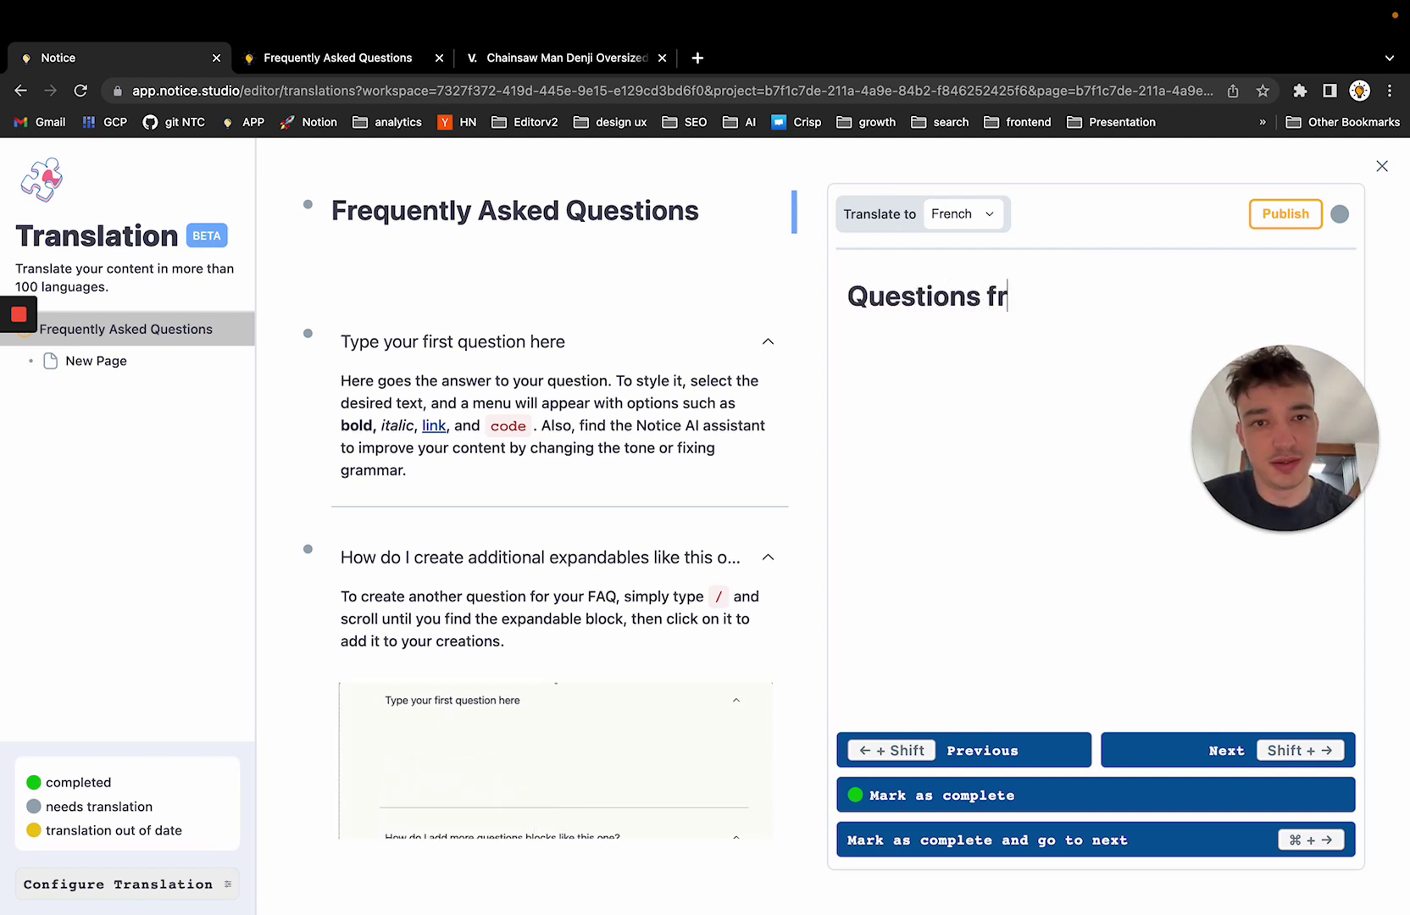
type("Questions fre")
key("BackSpace")
type("équentes")
left_click(1120, 294)
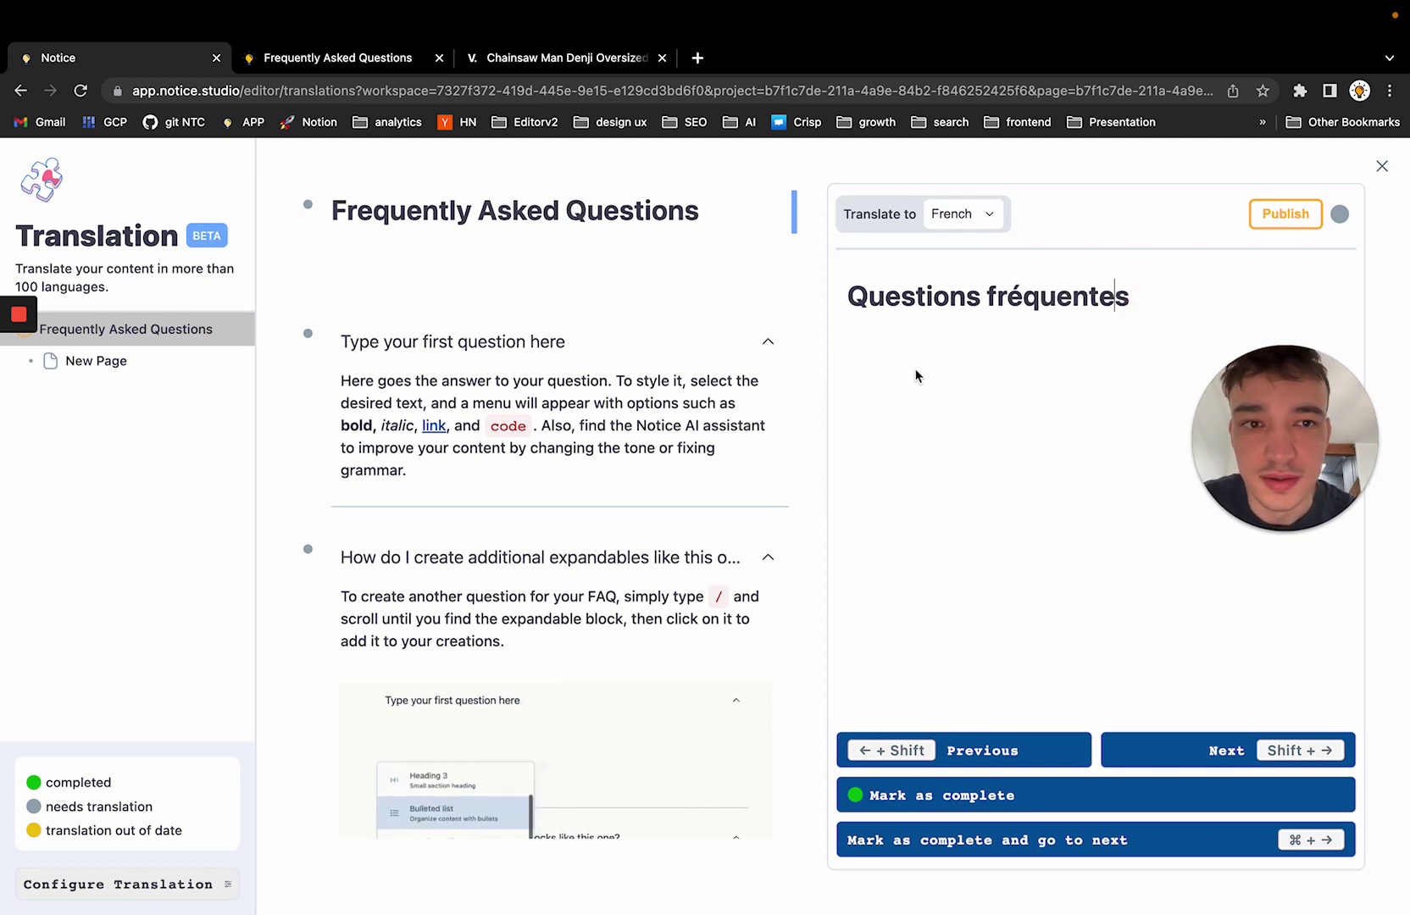
left_click(1144, 301)
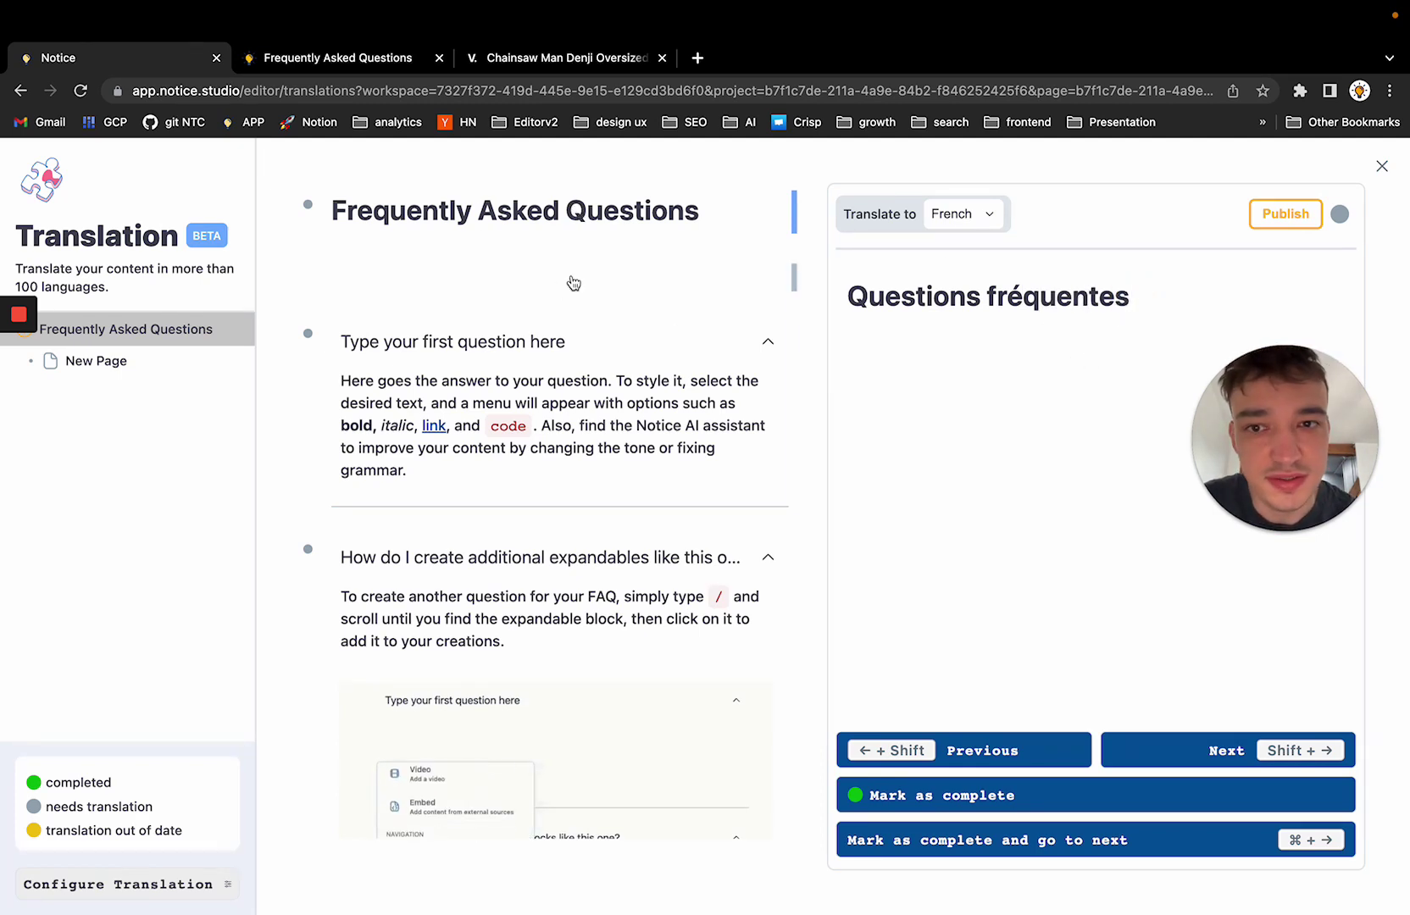
left_click(560, 383)
Mark the 'Questions fréquentes' title translation complete and step through the following blocks
left_click(623, 206)
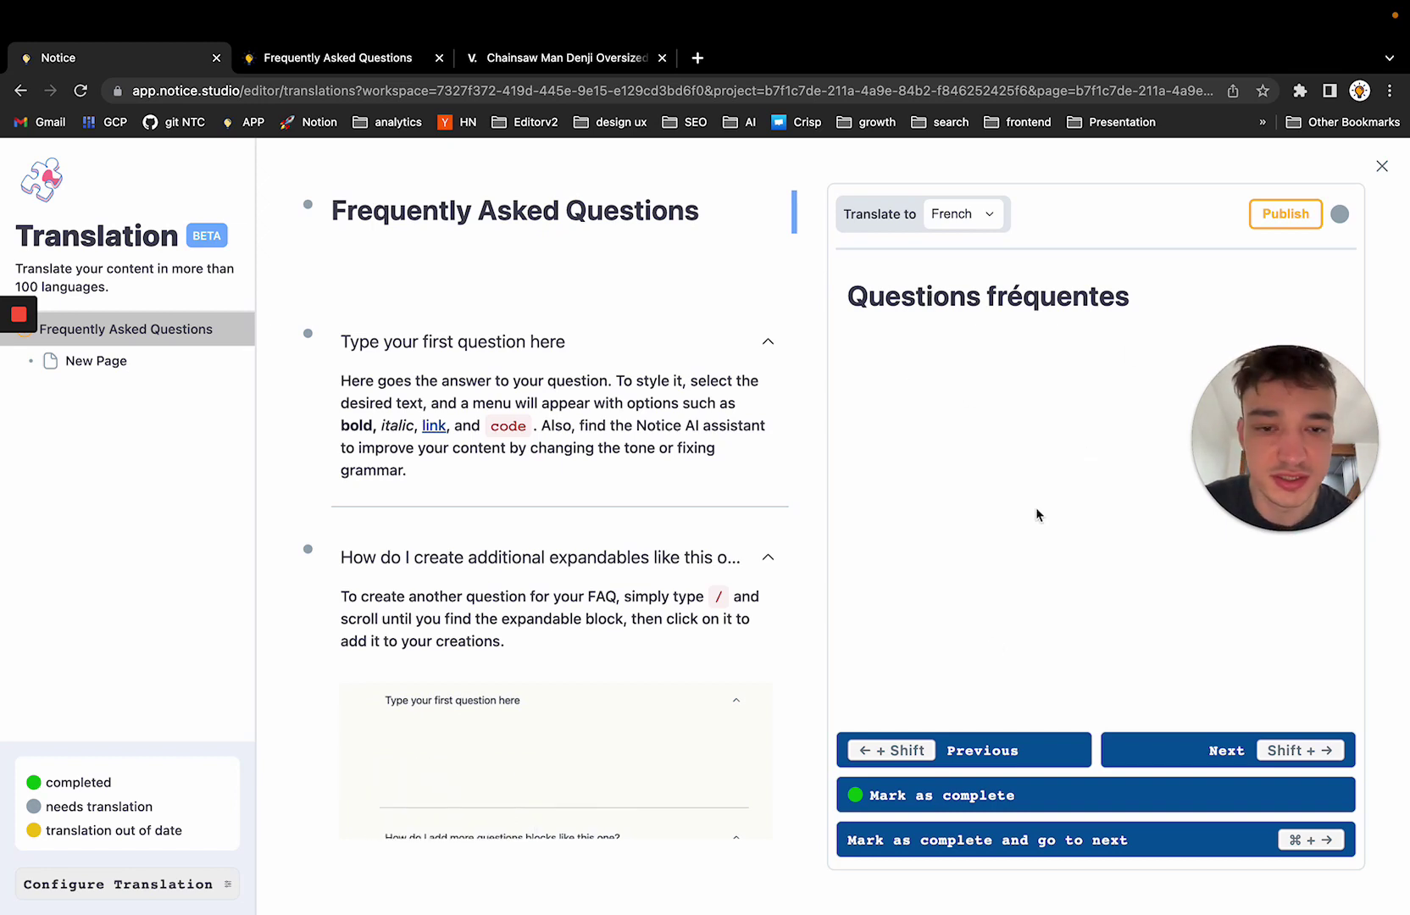
left_click(997, 800)
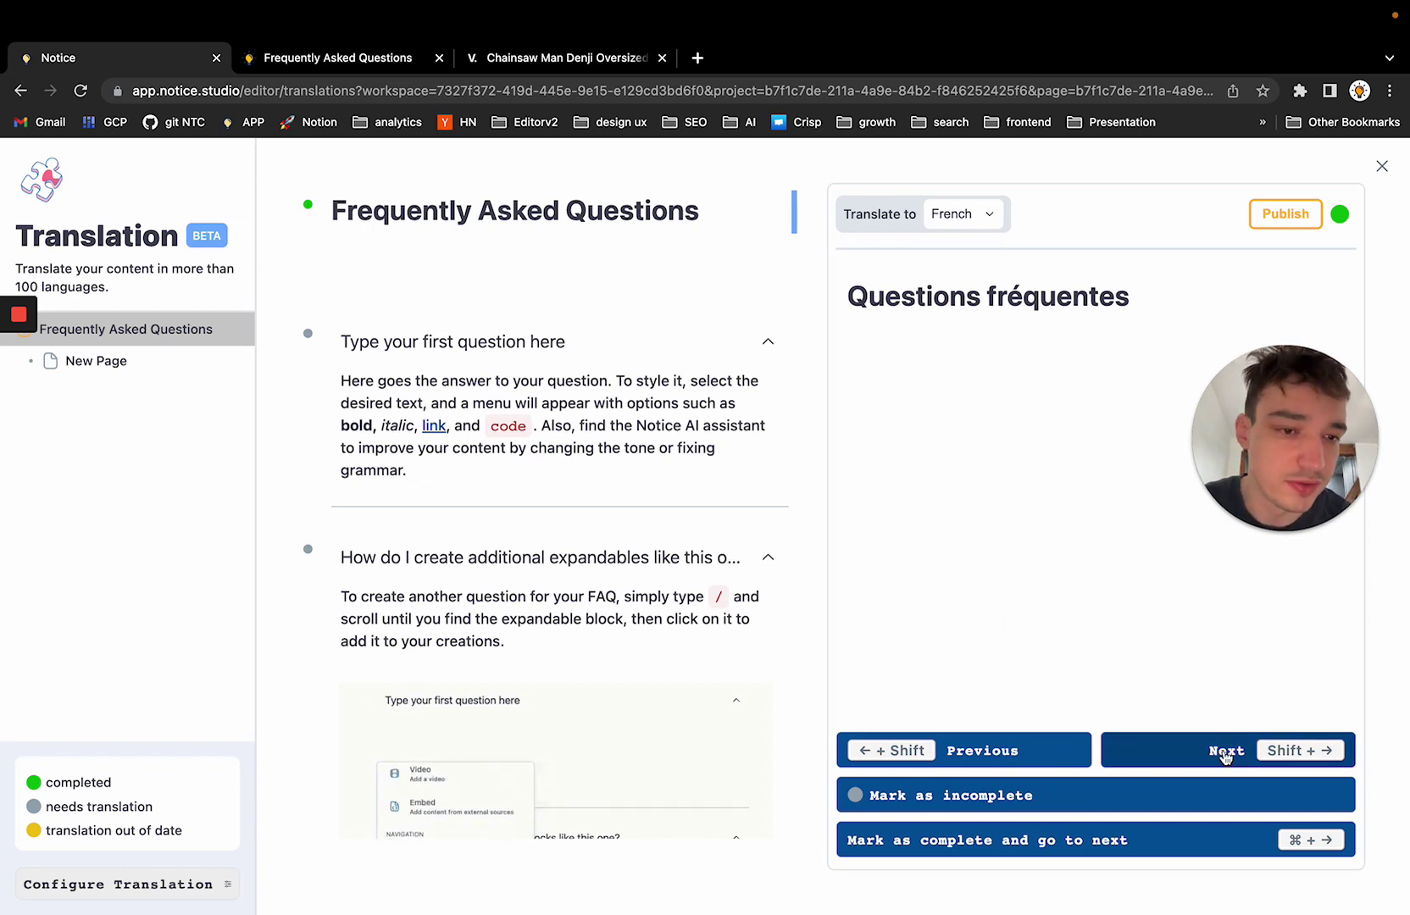
left_click(488, 352)
left_click(542, 200)
left_click(1199, 749)
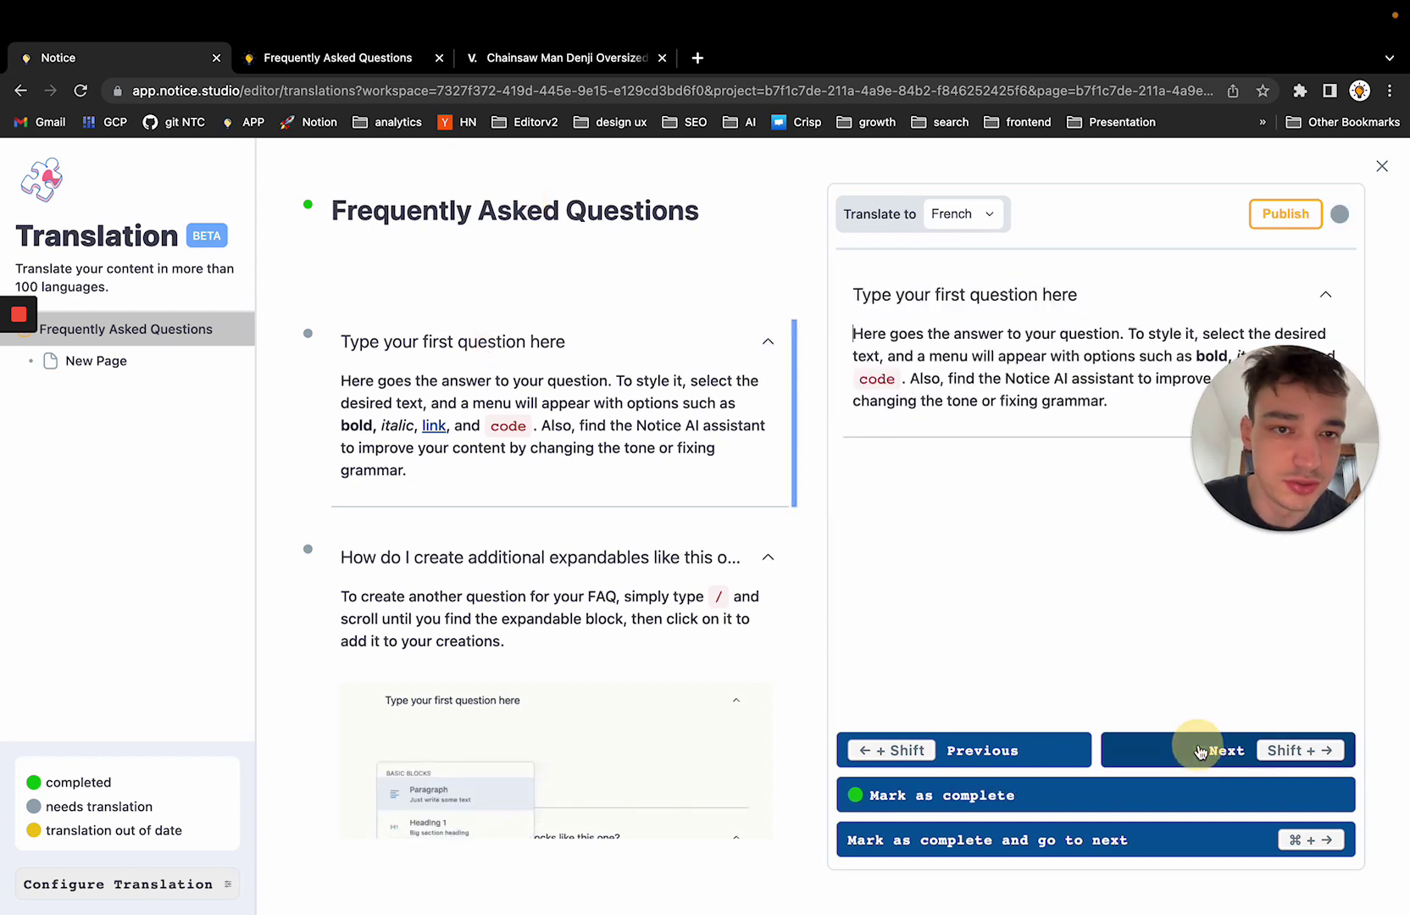
triple_click(995, 363)
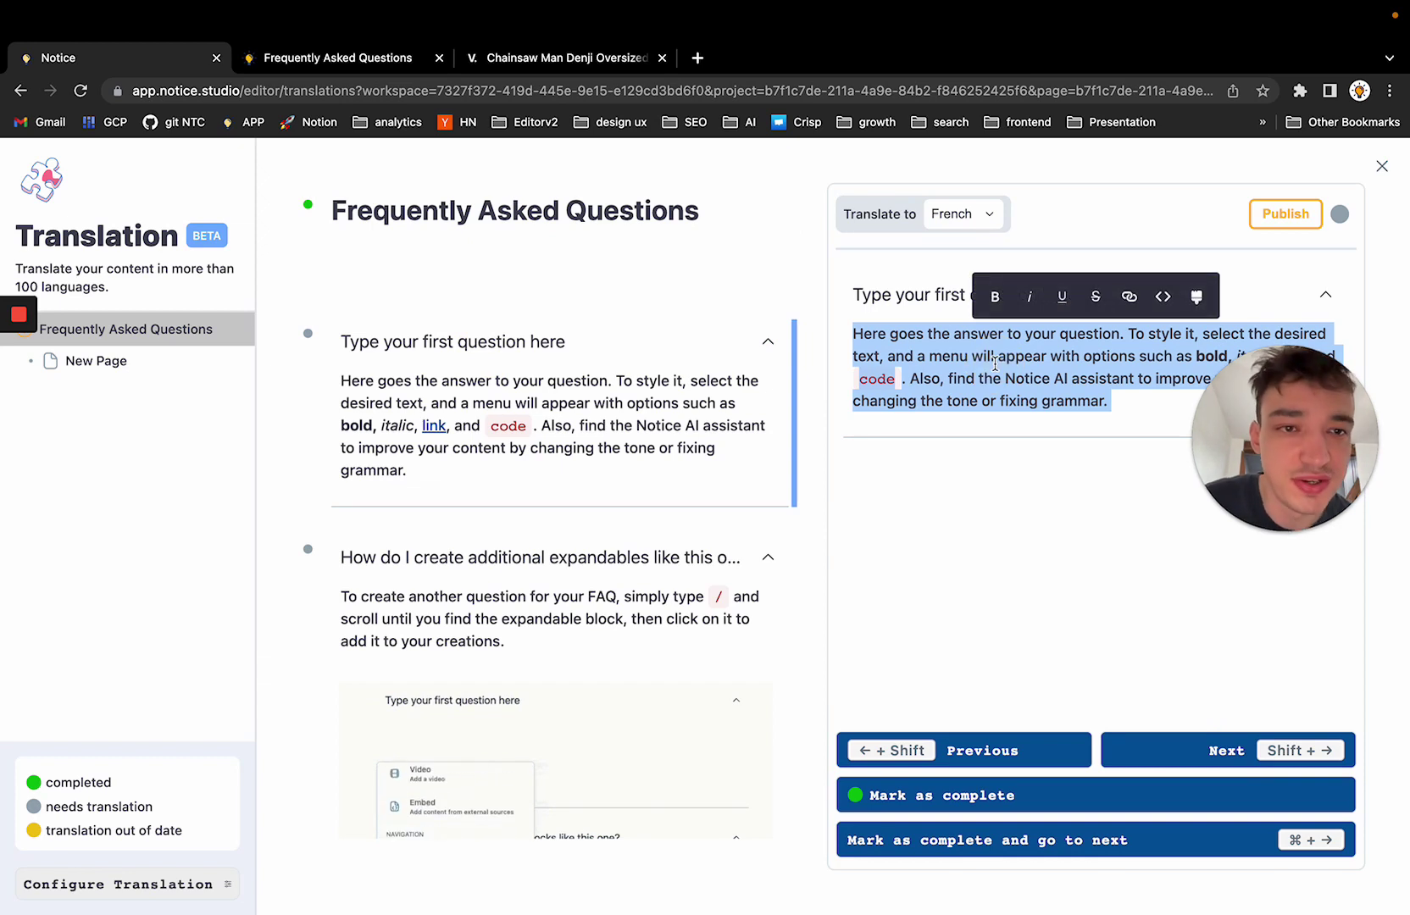
left_click(638, 220)
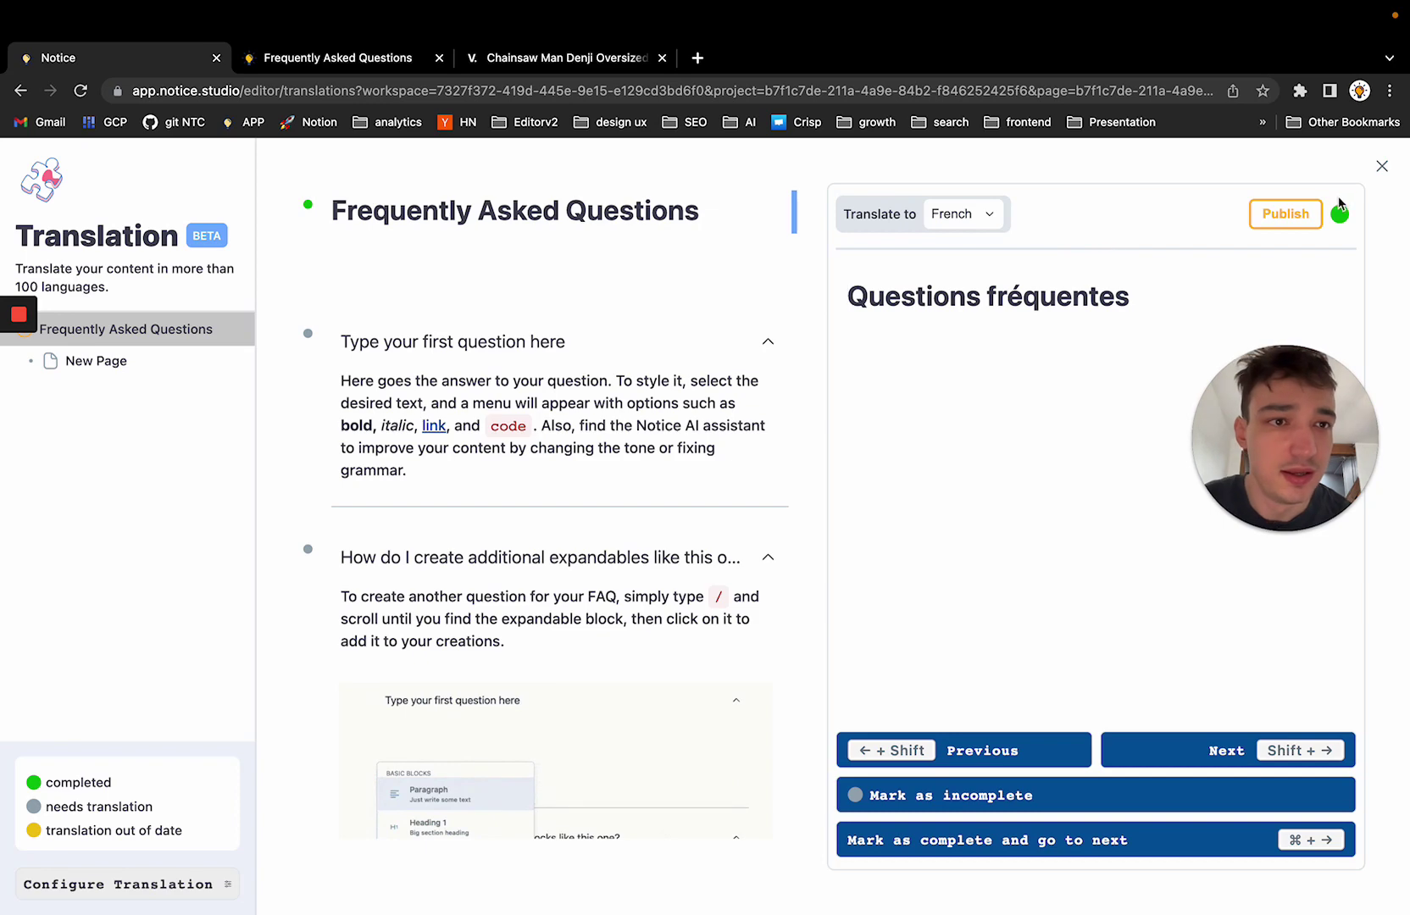
Close translation, republish, and view the live FAQ in French as 'Questions fréquentes'
left_click(1382, 166)
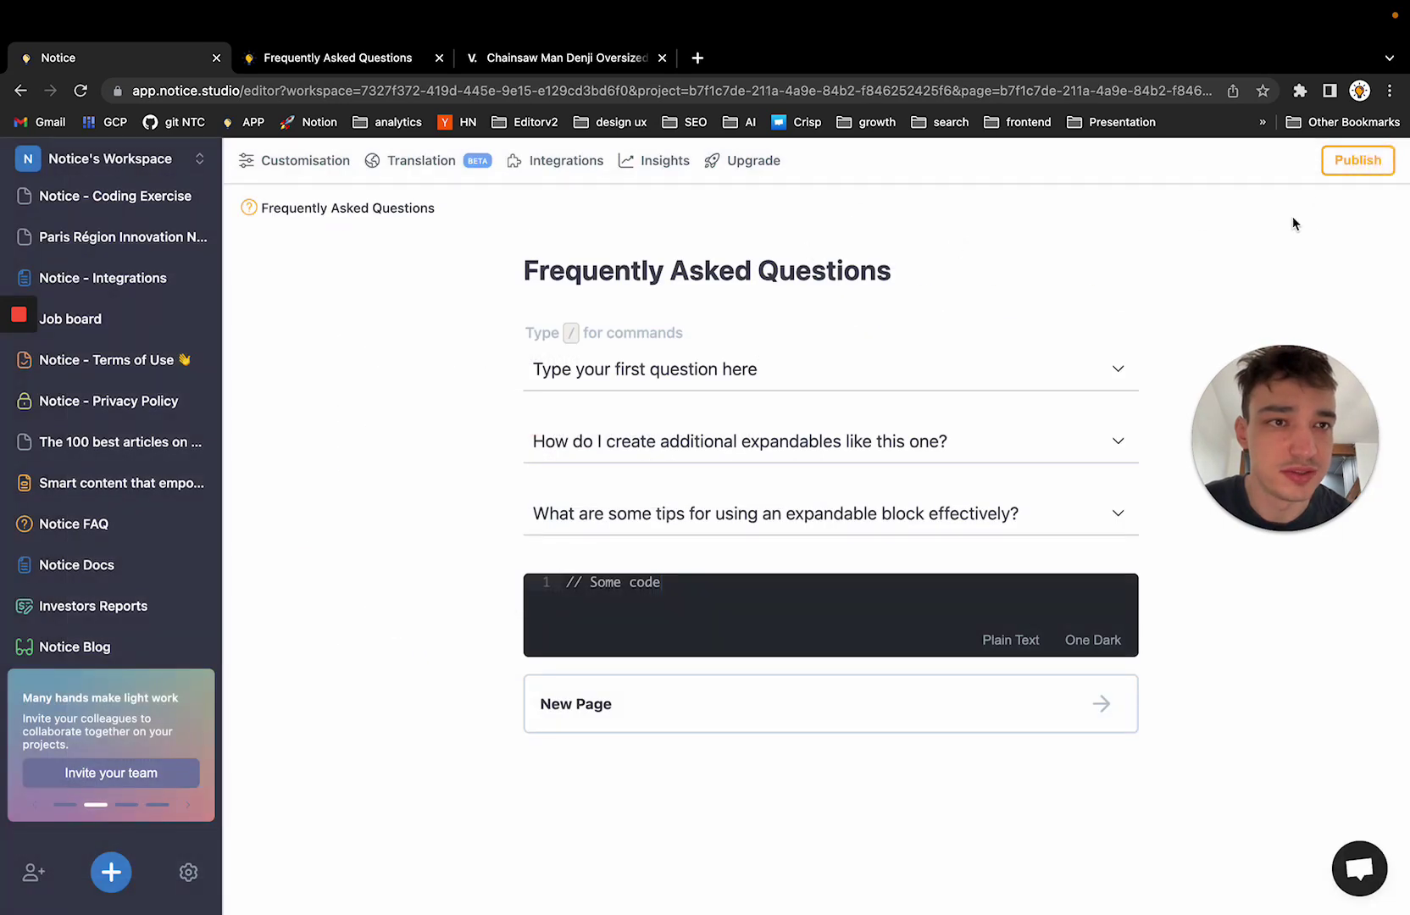
left_click(1359, 161)
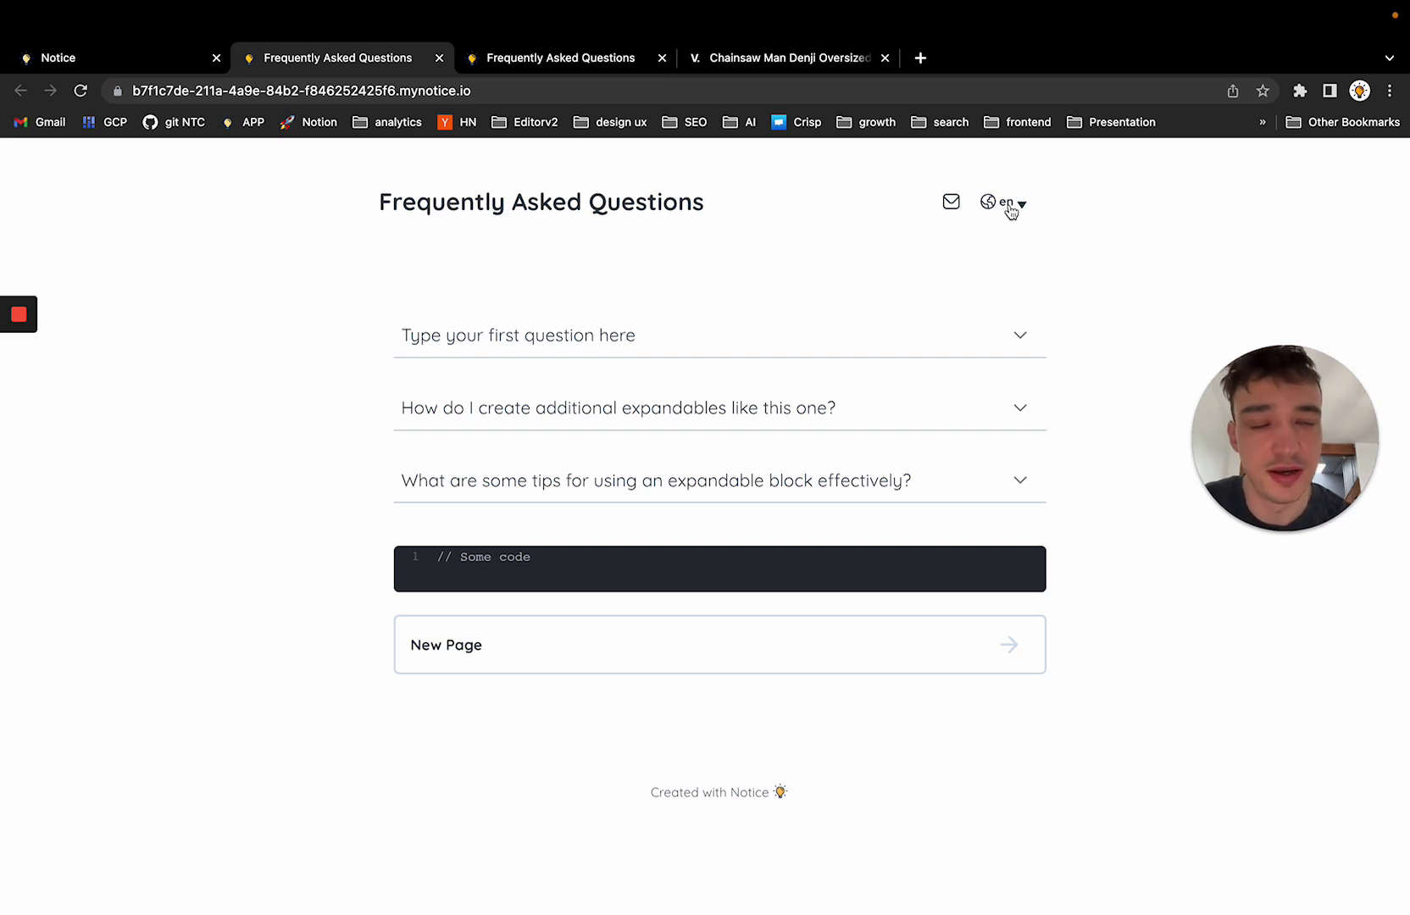
left_click(1005, 239)
triple_click(423, 201)
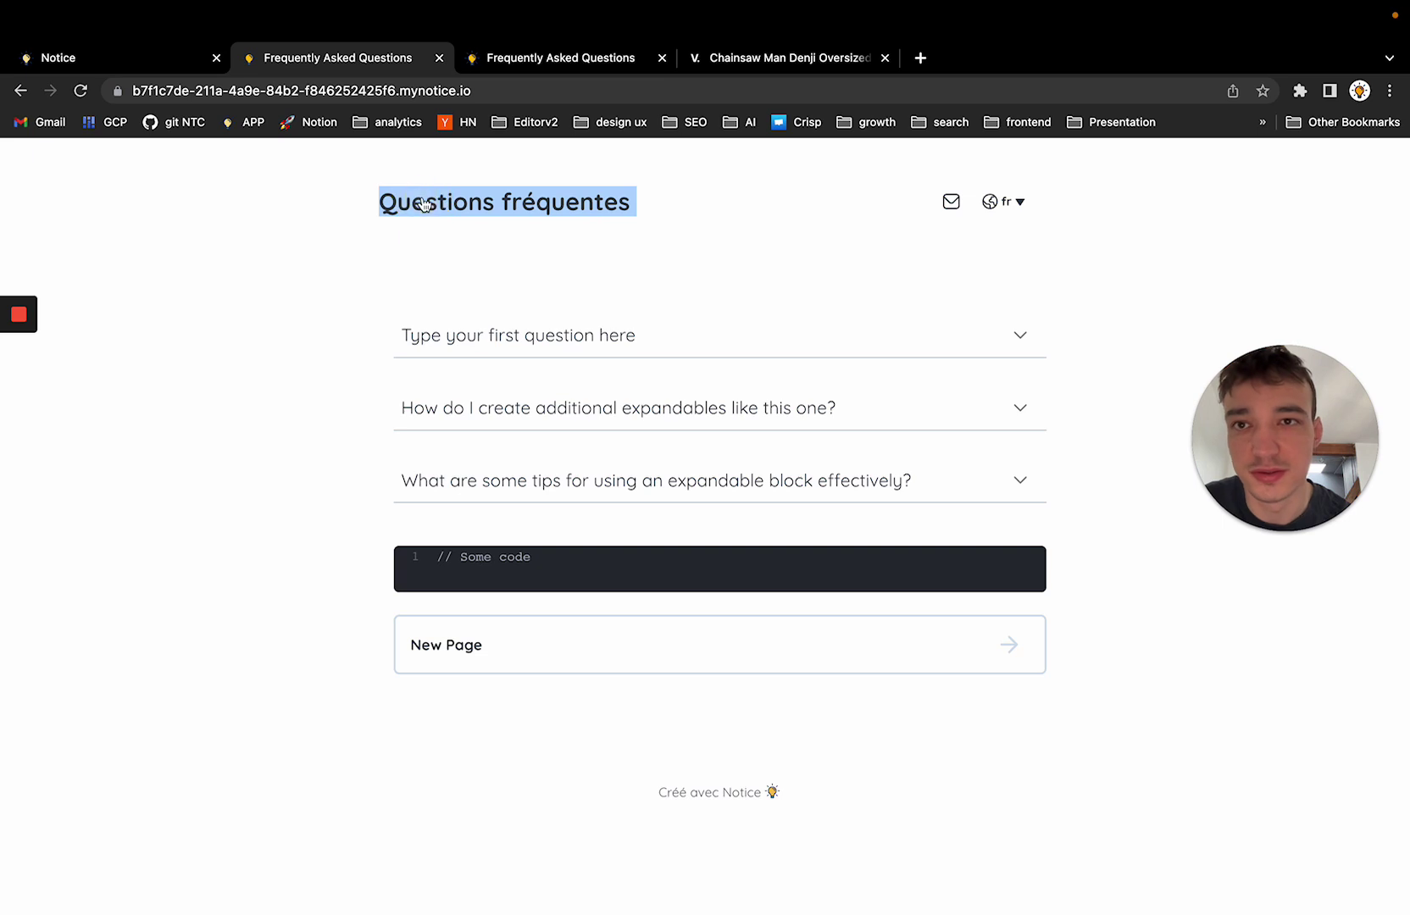
left_click(158, 57)
In Customisation's Translation settings, keep English default and toggle the language selector off and on
left_click(305, 167)
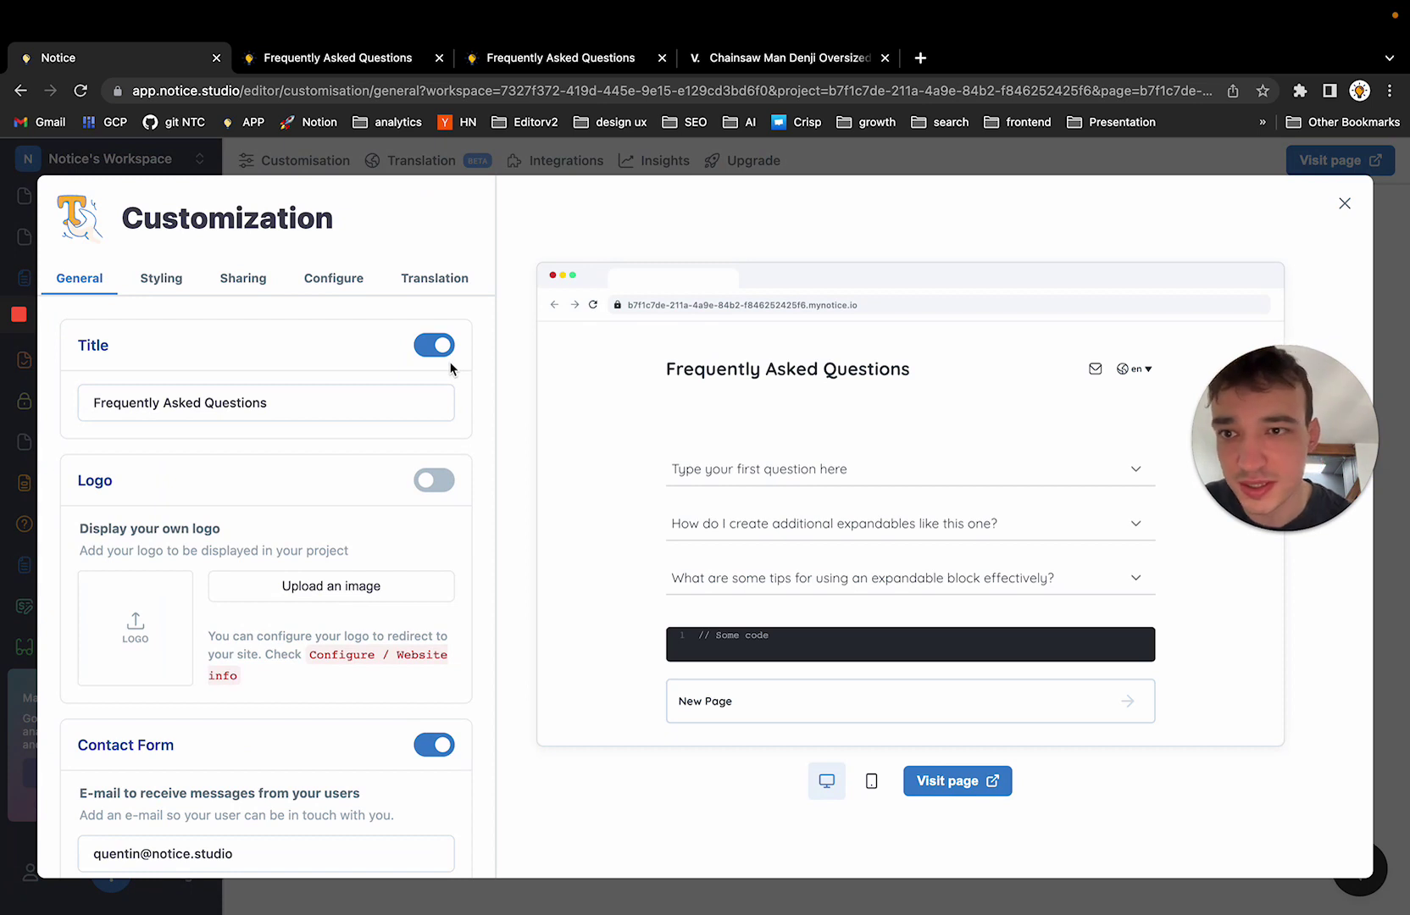
left_click(435, 279)
left_click(415, 502)
left_click(511, 473)
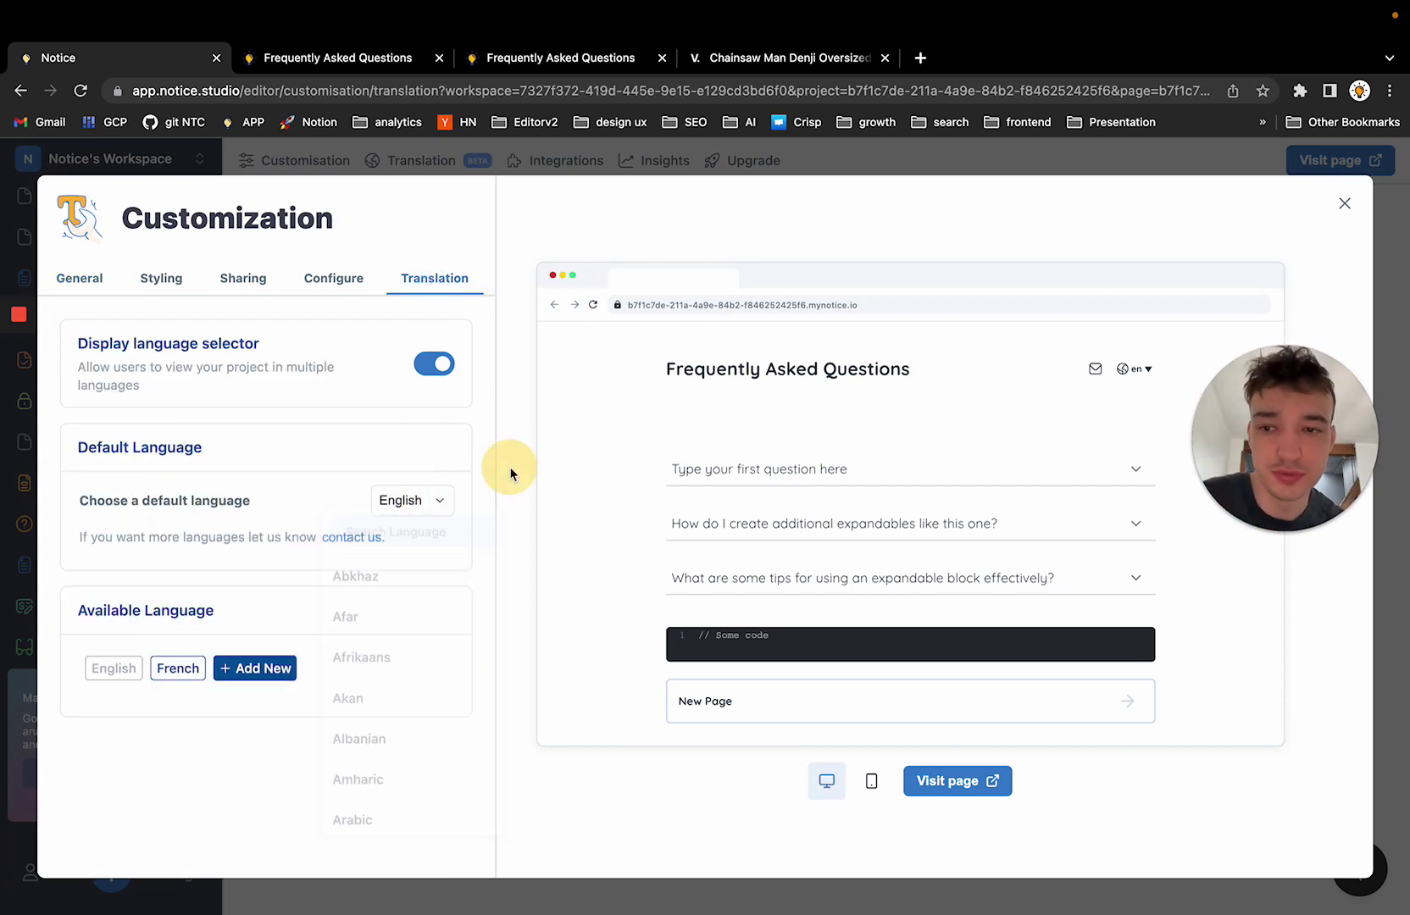
left_click(434, 366)
left_click(434, 364)
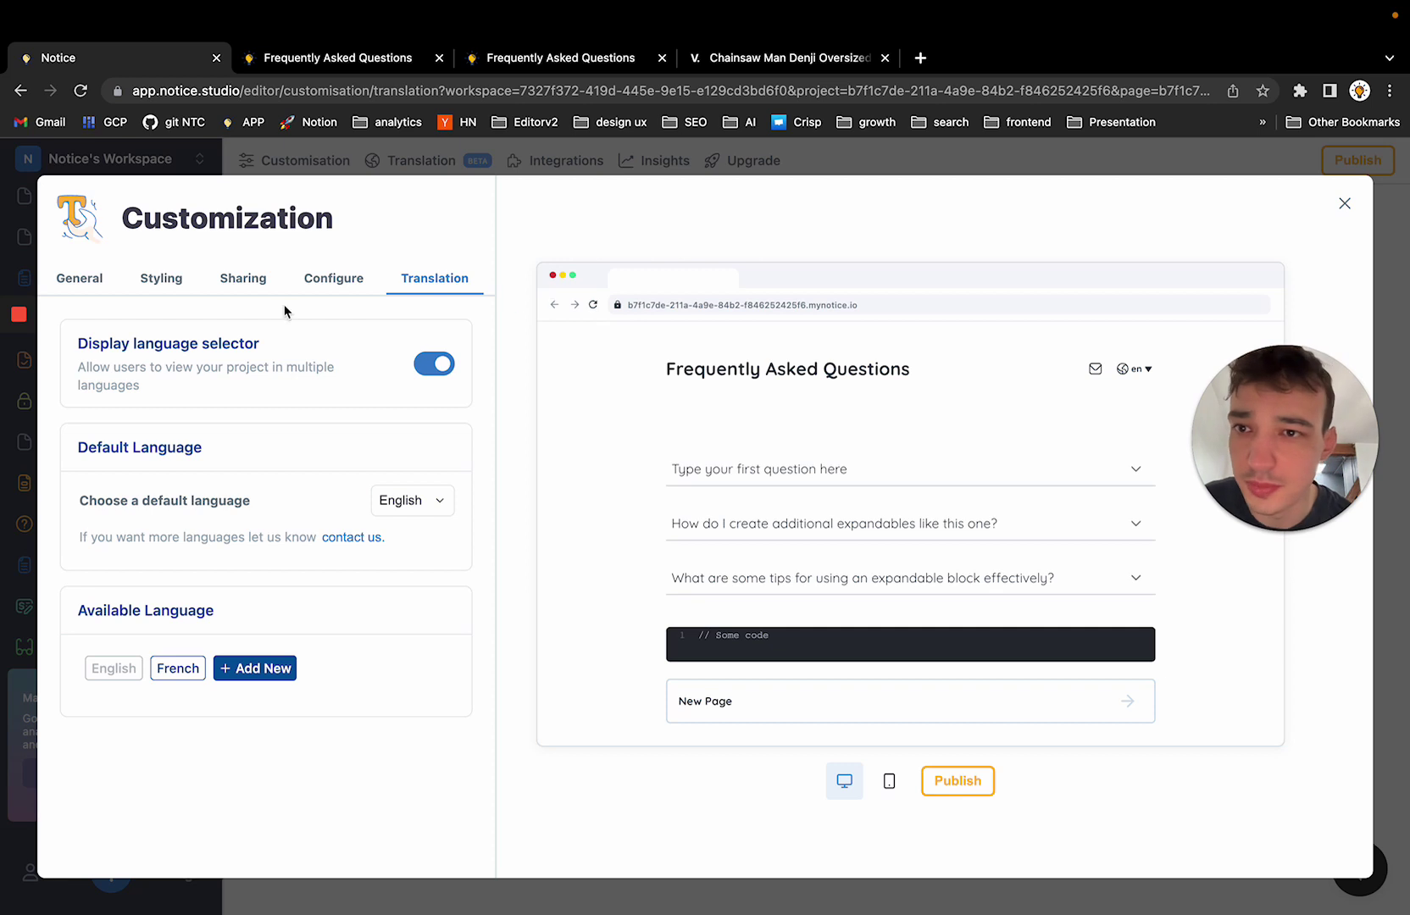
In General settings, preview the page's contact form from its mail icon and close it
left_click(100, 273)
scroll(265, 427, "down", 3)
scroll(265, 426, "down", 3)
left_click(1097, 371)
left_click(1099, 378)
scroll(289, 556, "up", 2)
scroll(146, 470, "up", 2)
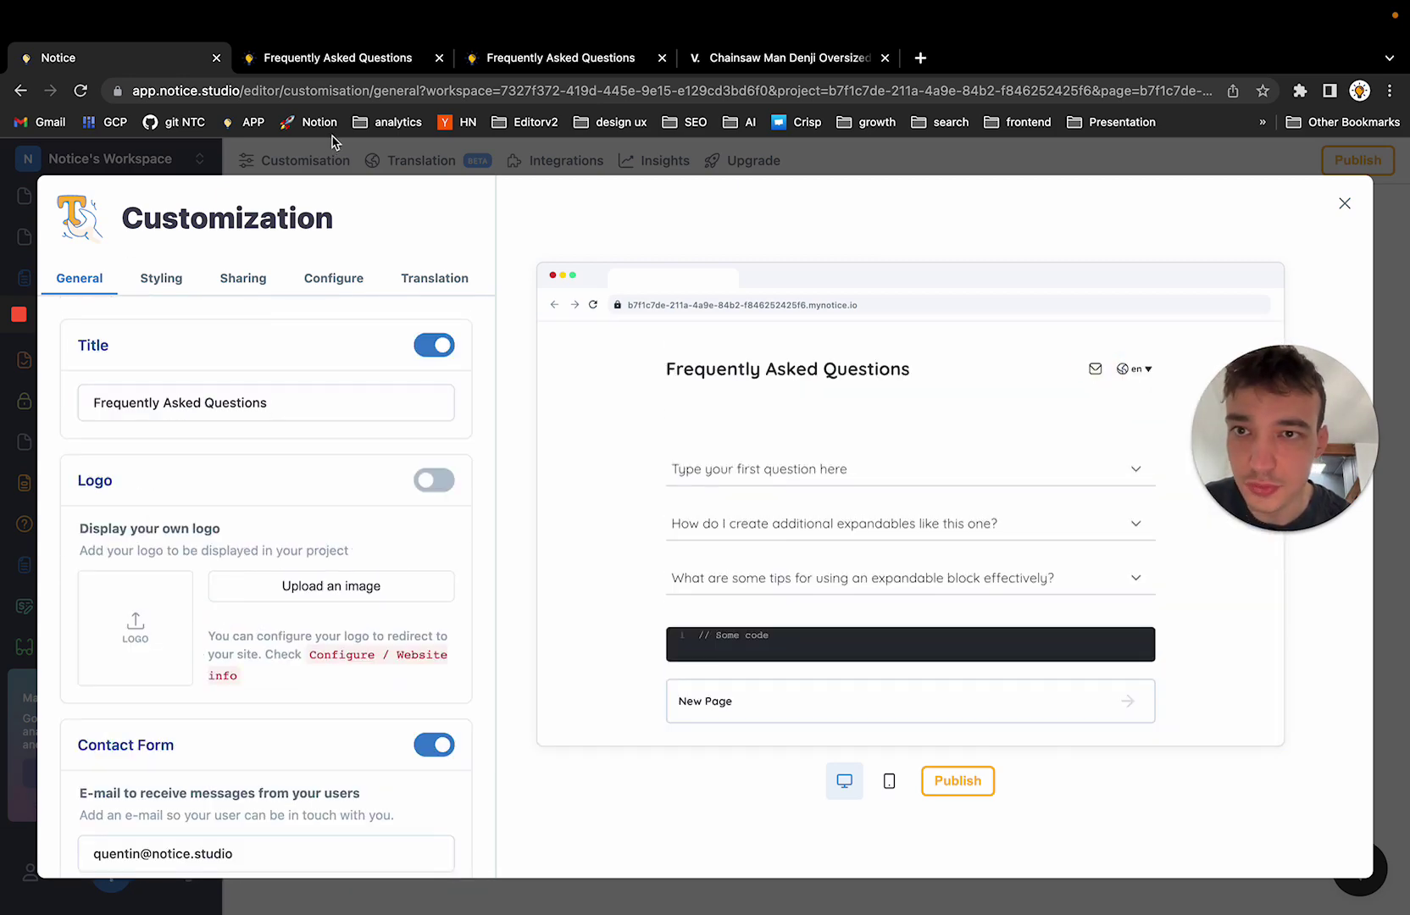
left_click(325, 163)
left_click(325, 164)
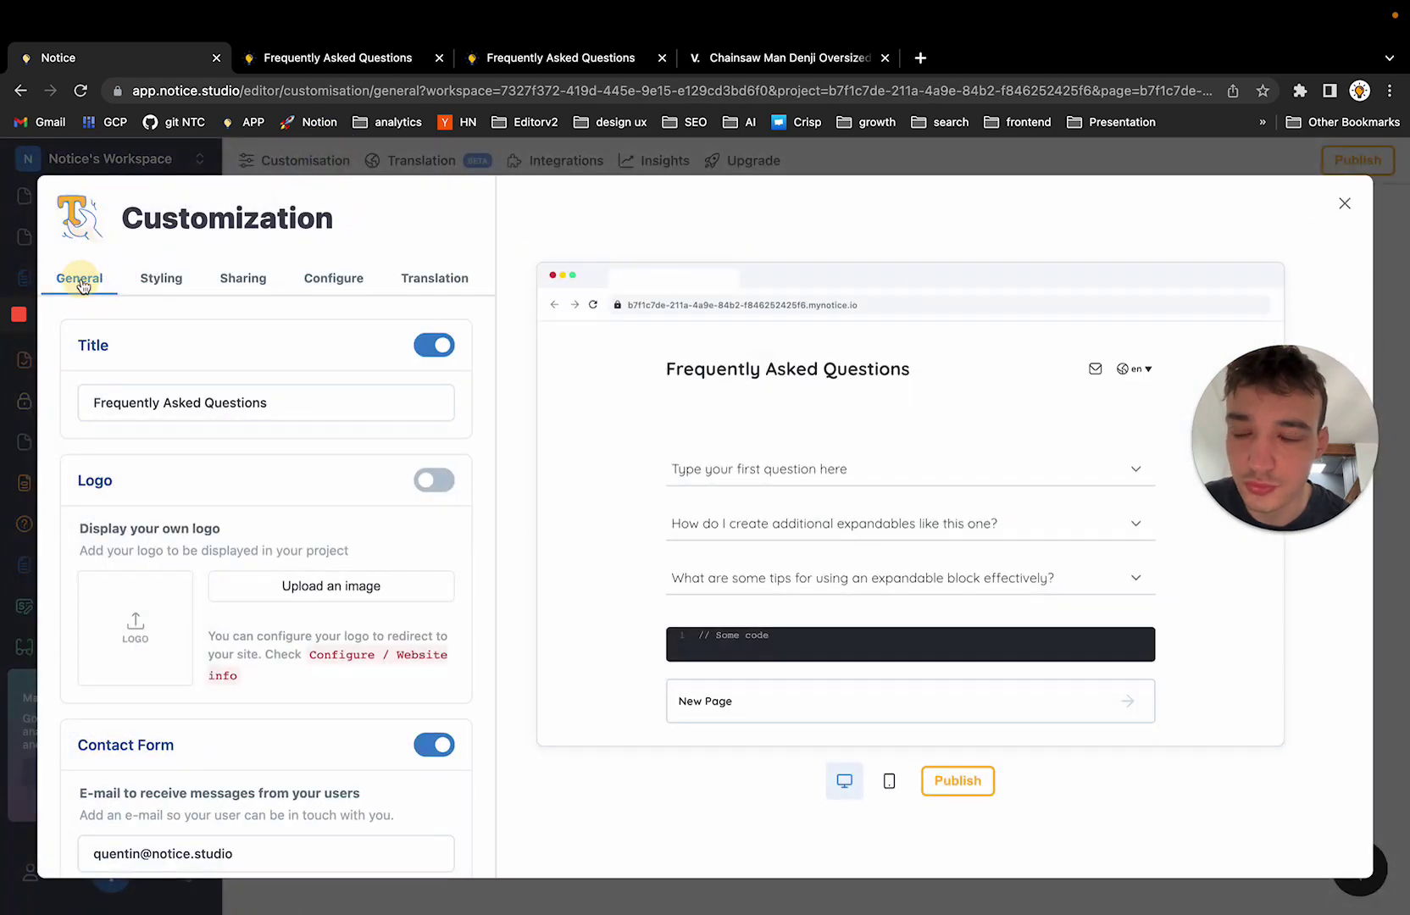
Toggle the Contact Form setting off and back on, then select the receiving e-mail address
scroll(338, 484, "down", 3)
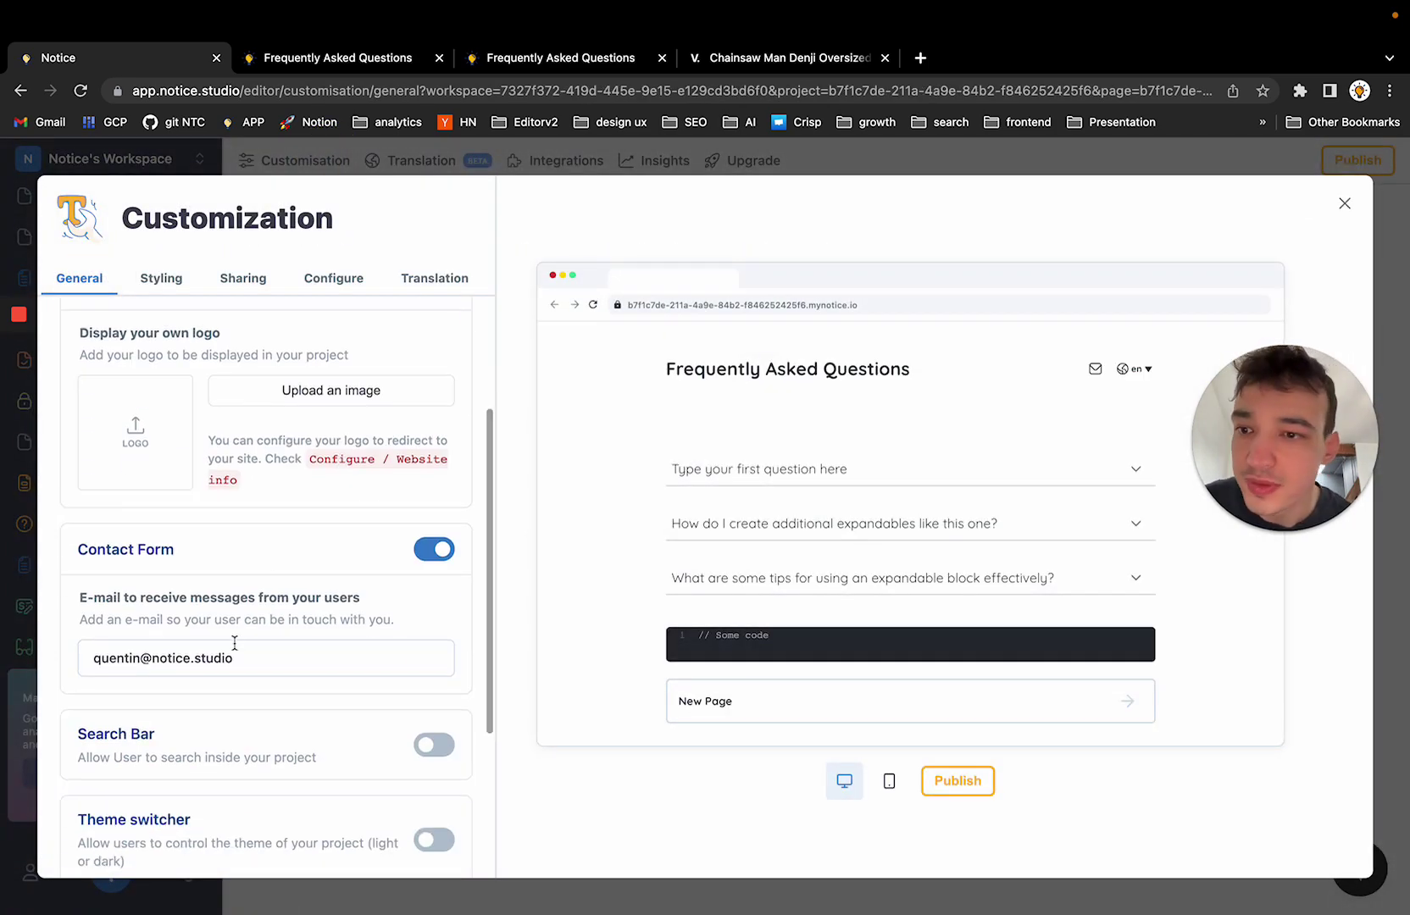
scroll(280, 646, "down", 1)
left_click_drag(76, 462, 205, 462)
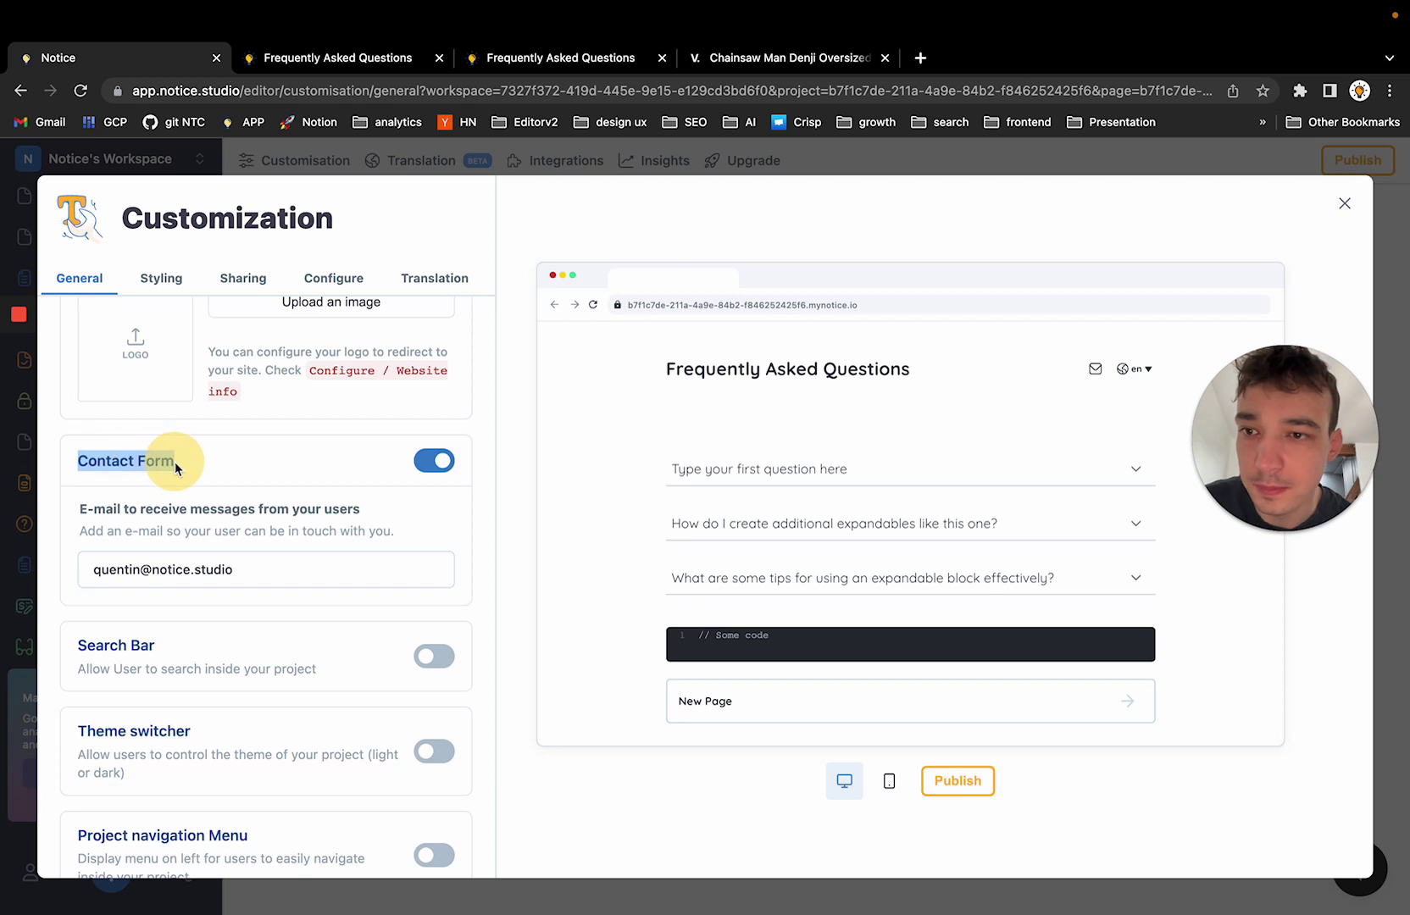
left_click(431, 462)
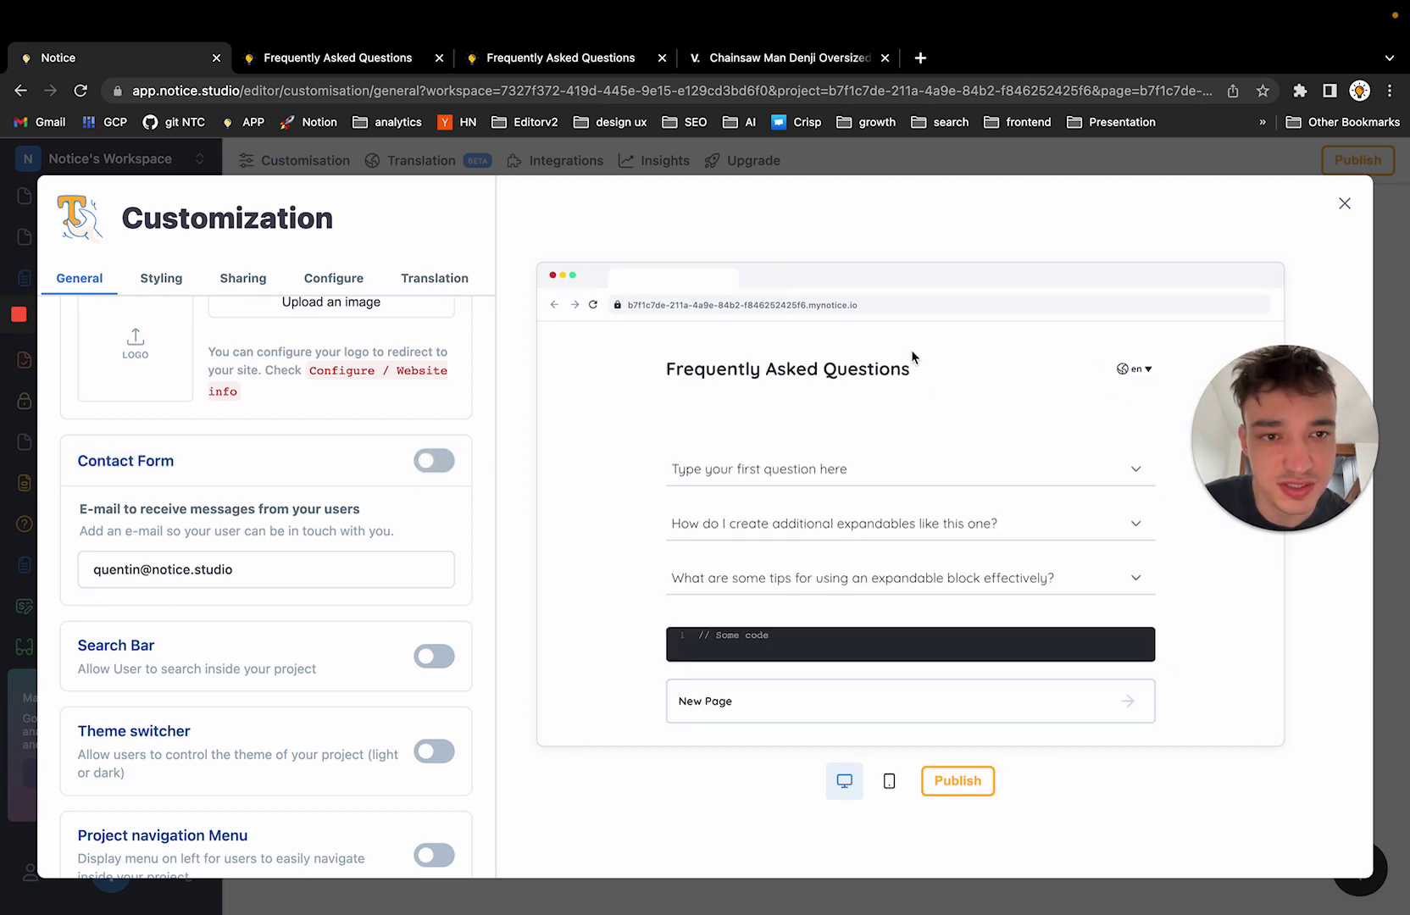
left_click(440, 462)
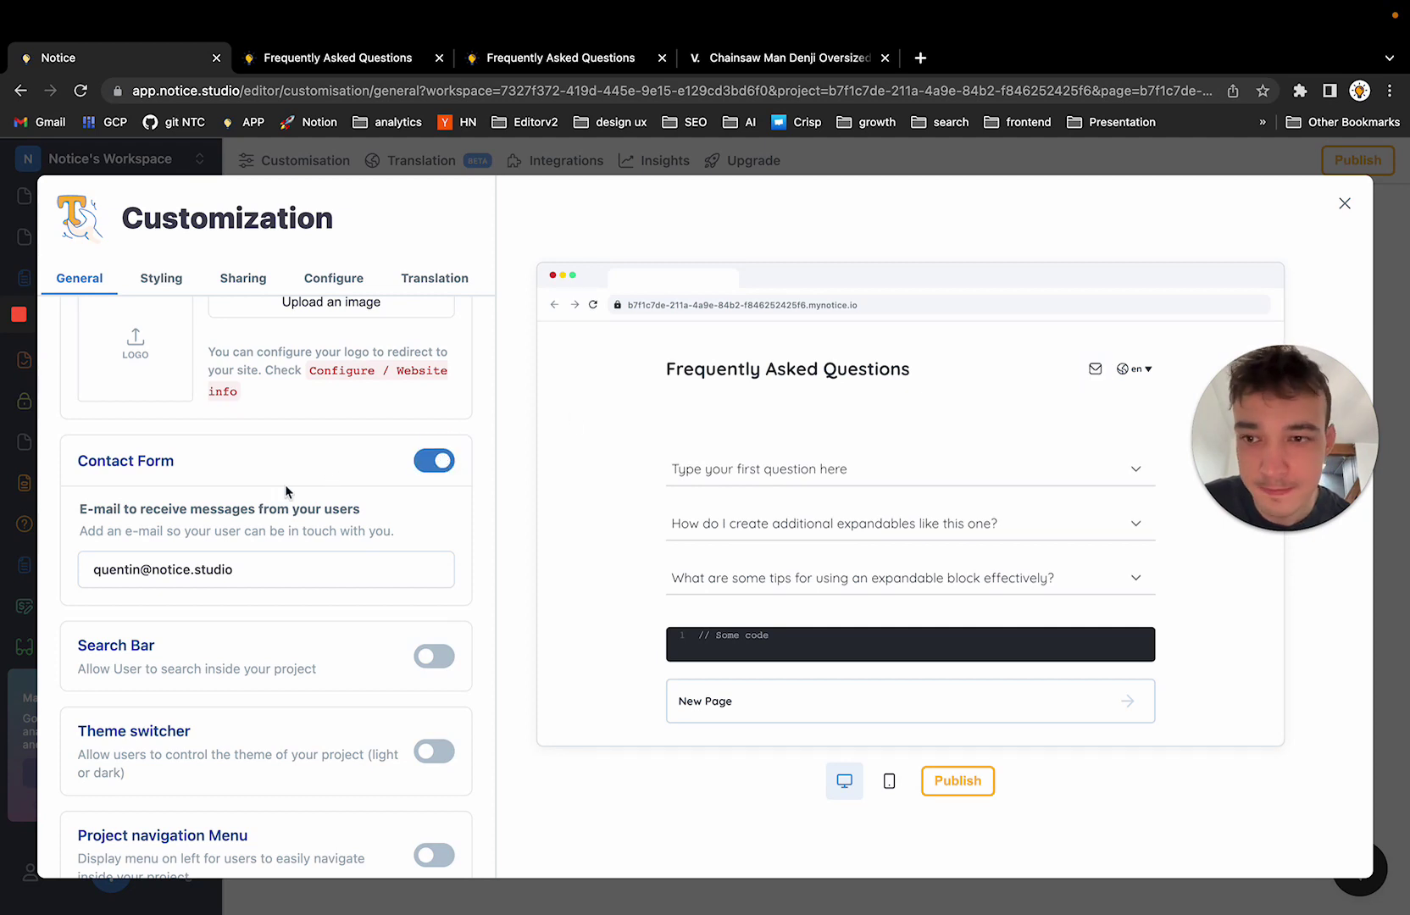
triple_click(166, 579)
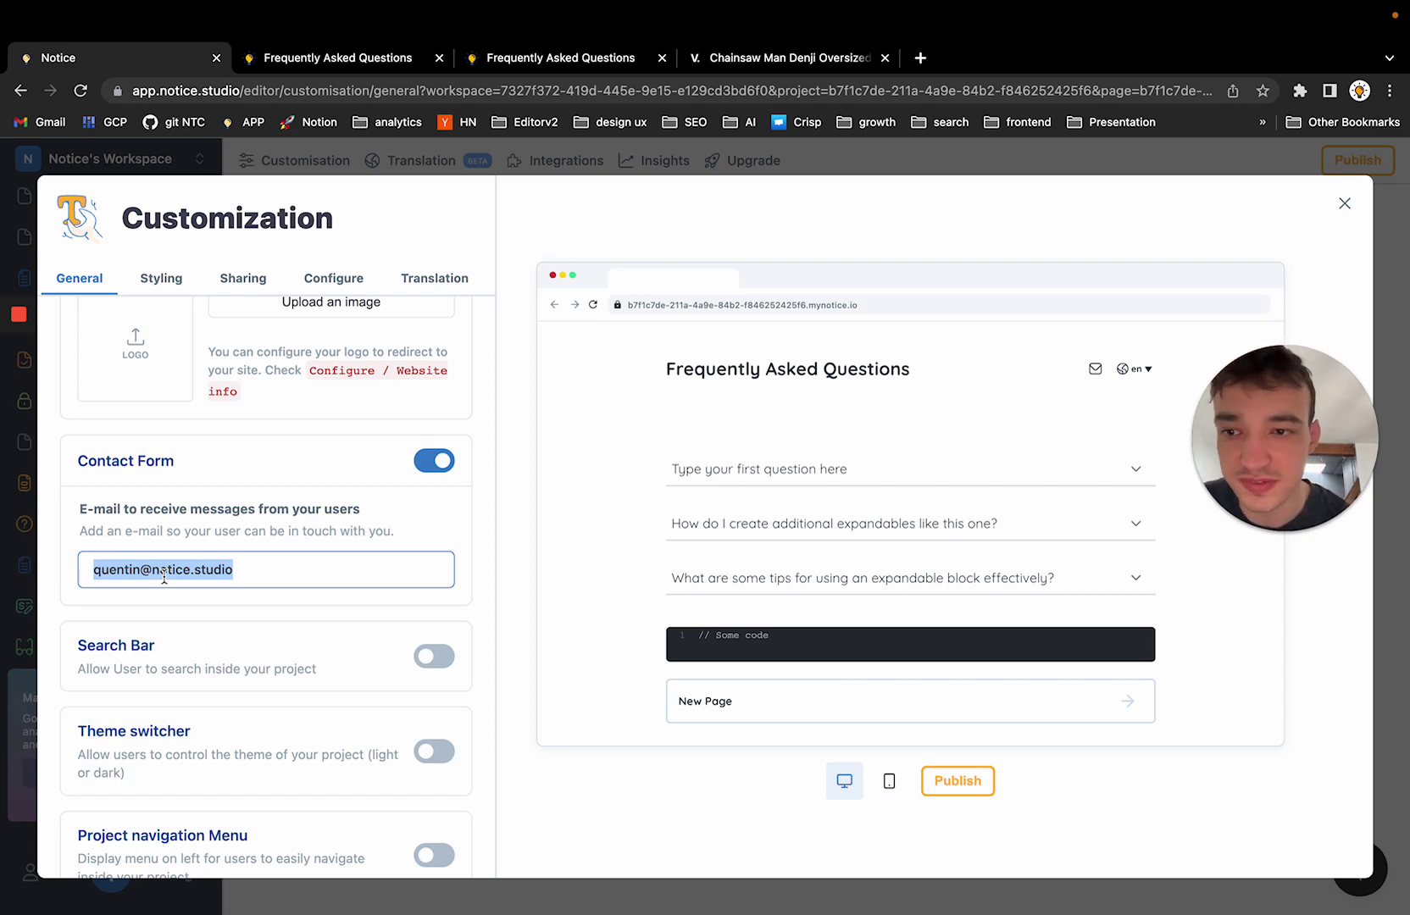
Open the contact form on the published FAQ page and enter the sender's e-mail address
left_click(398, 161)
left_click(373, 58)
left_click(950, 204)
left_click(669, 298)
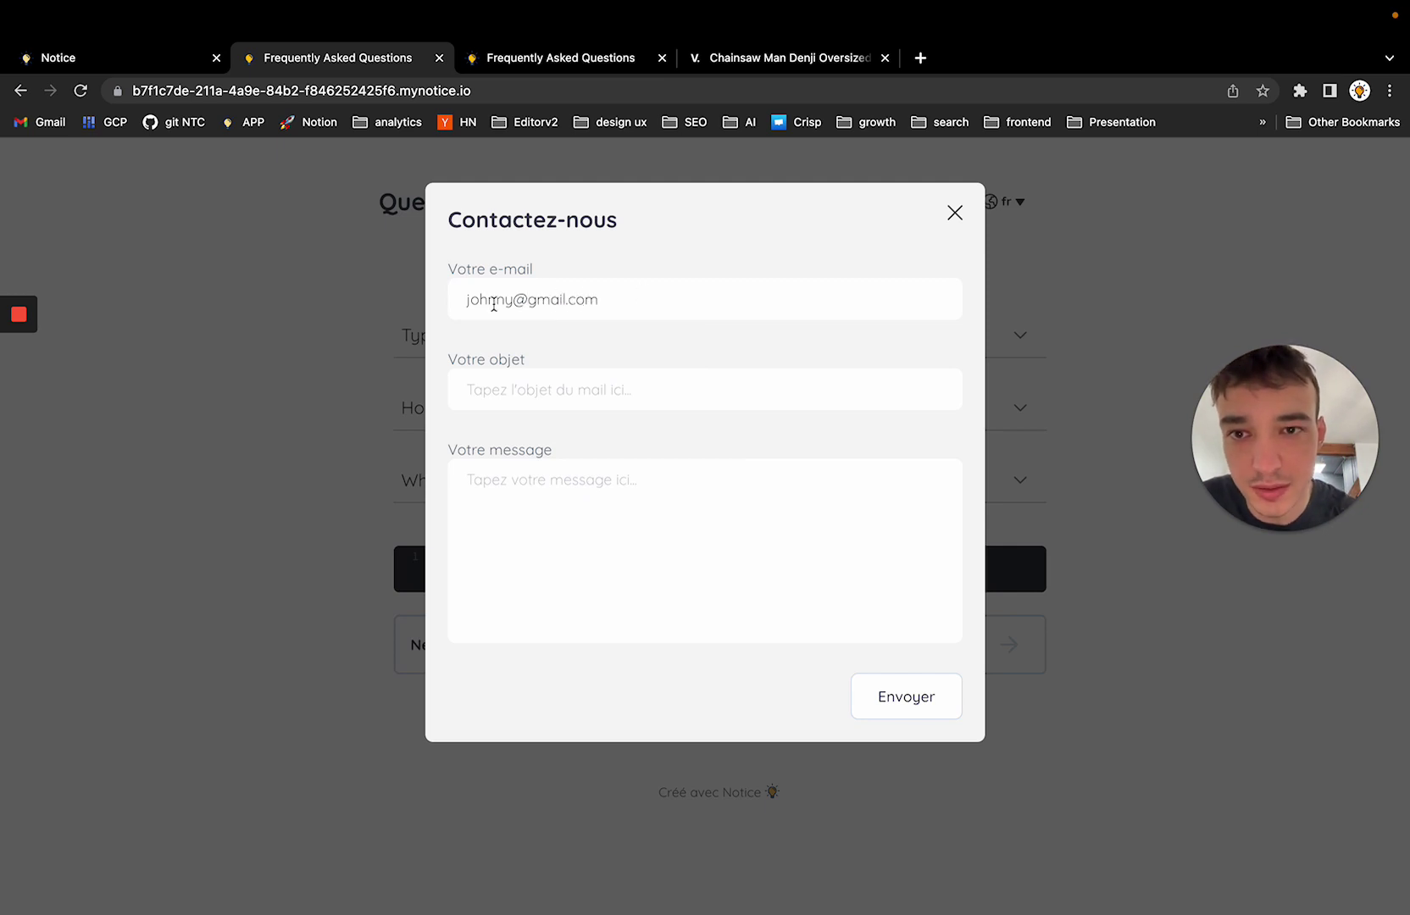
double_click(490, 301)
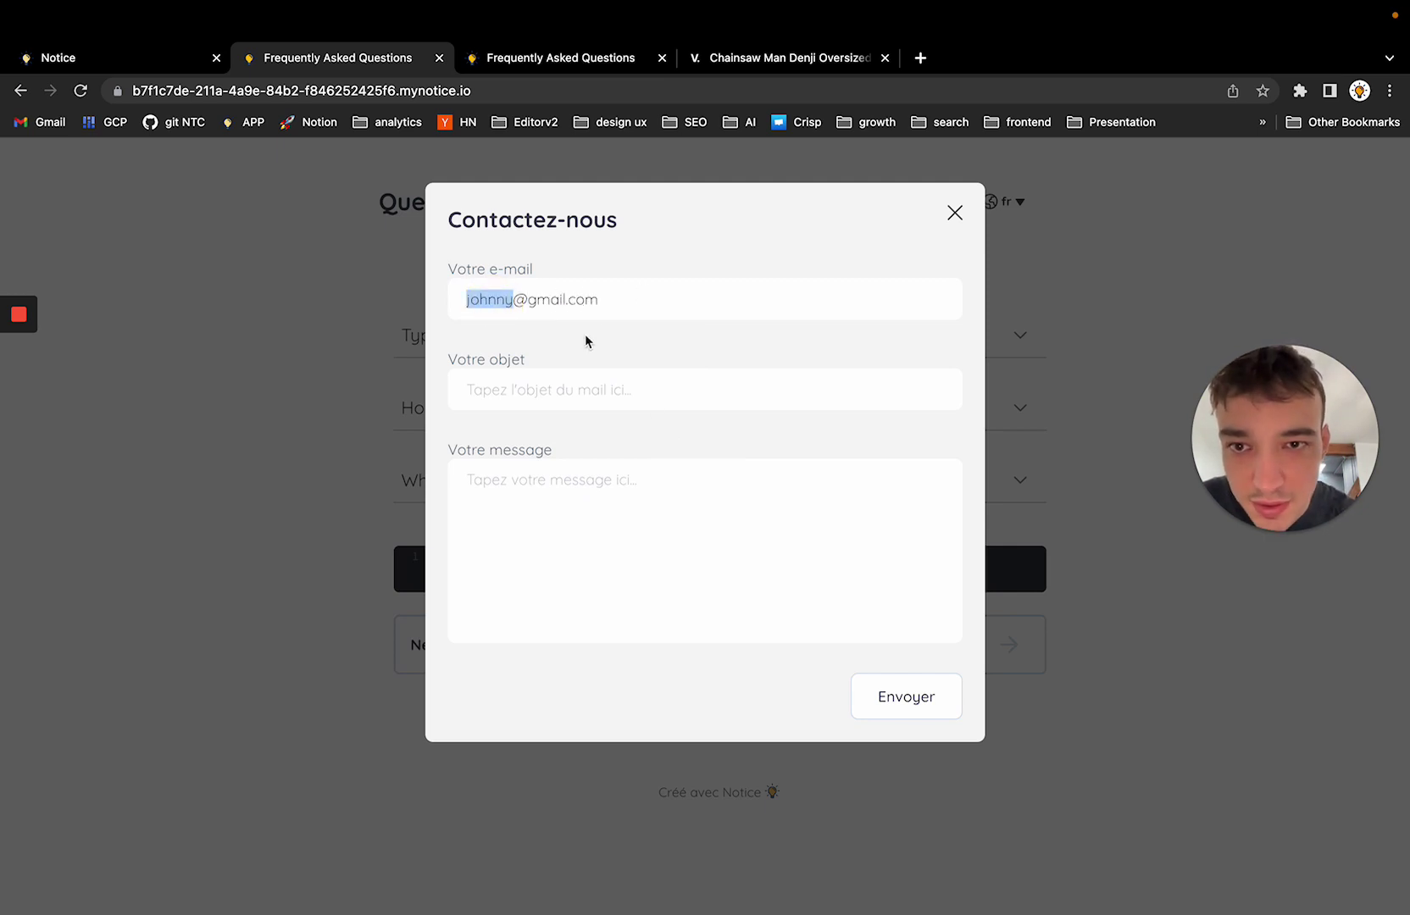
left_click(613, 305)
triple_click(462, 305)
Fill in the subject 'I want help' with a short message and send it
left_click(527, 388)
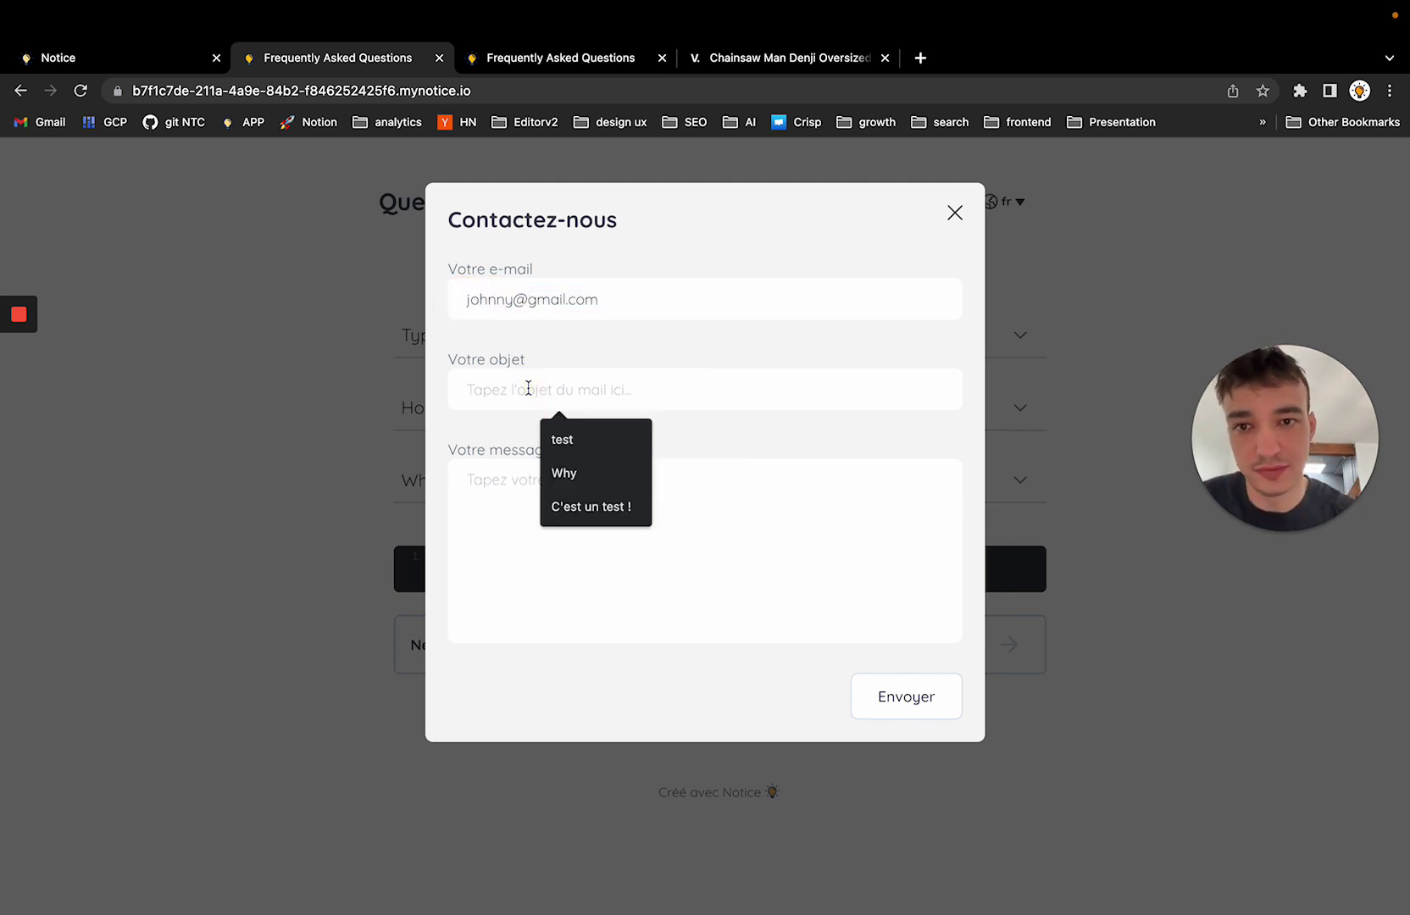
type("Iw")
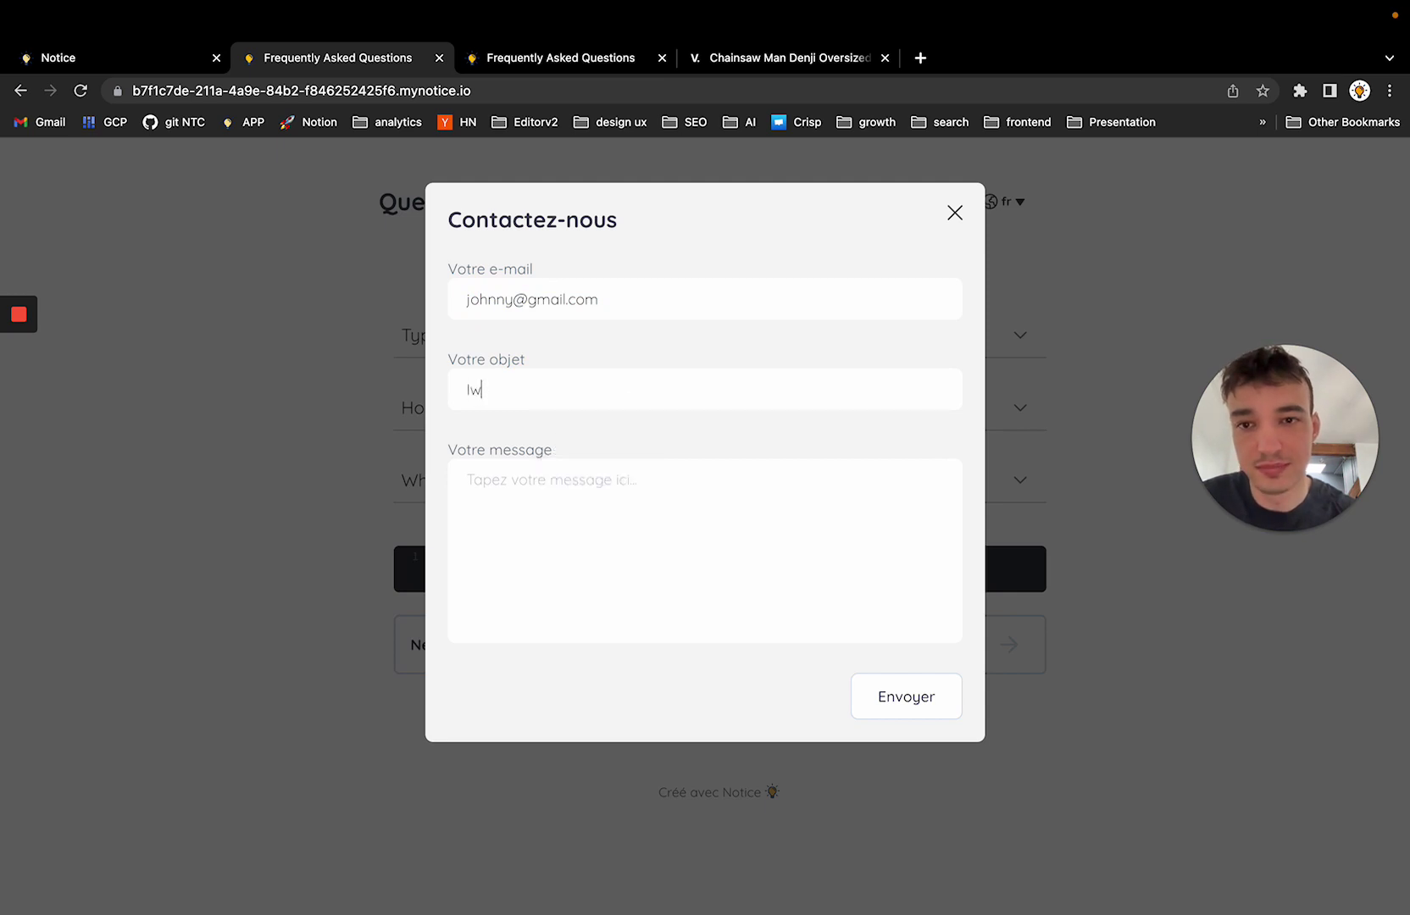
key("BackSpace")
type("want help")
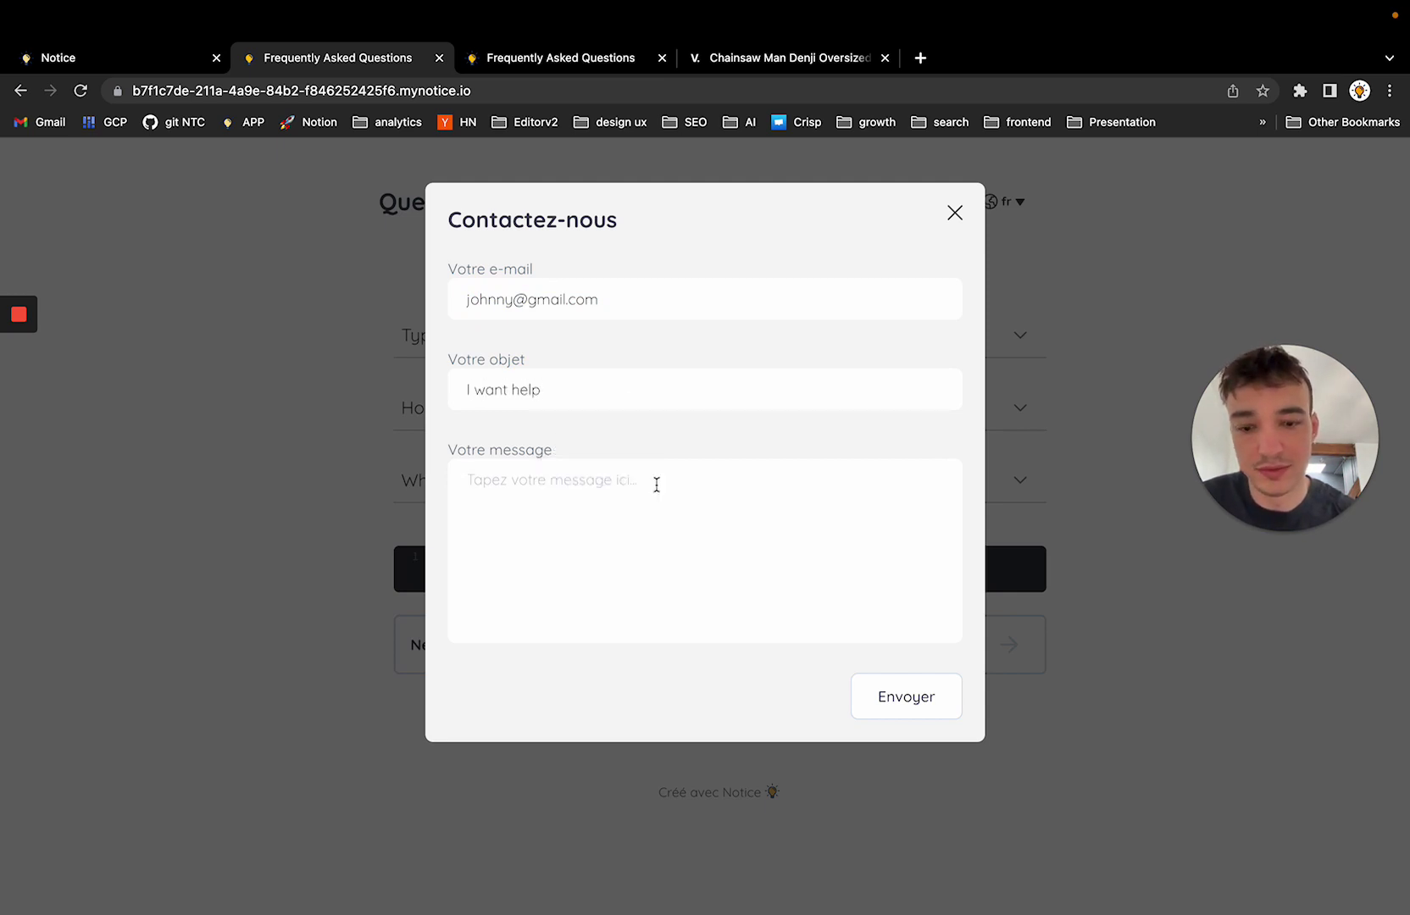
type("Message")
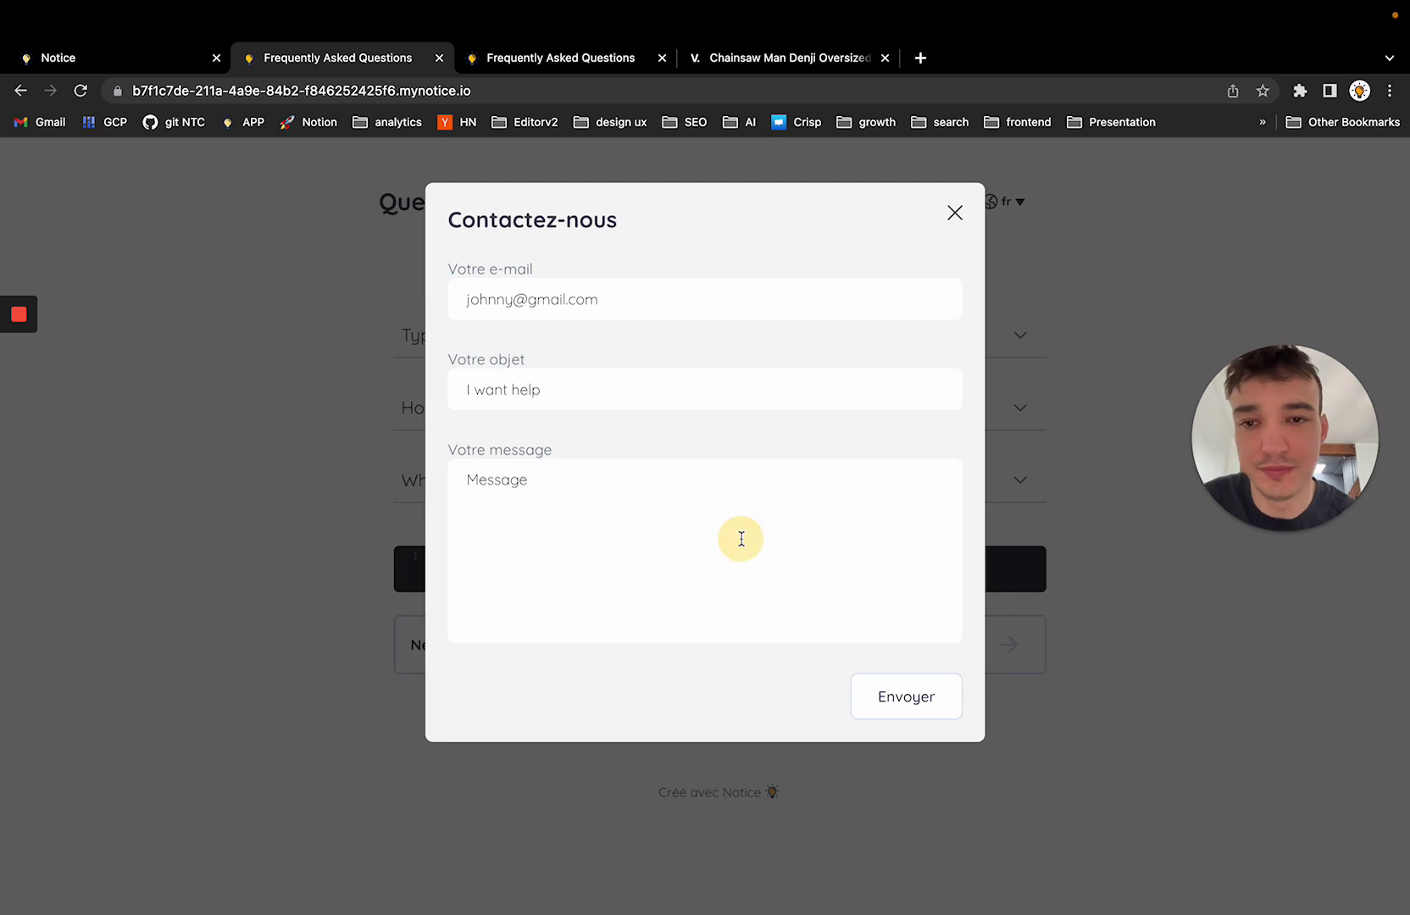
key("Return")
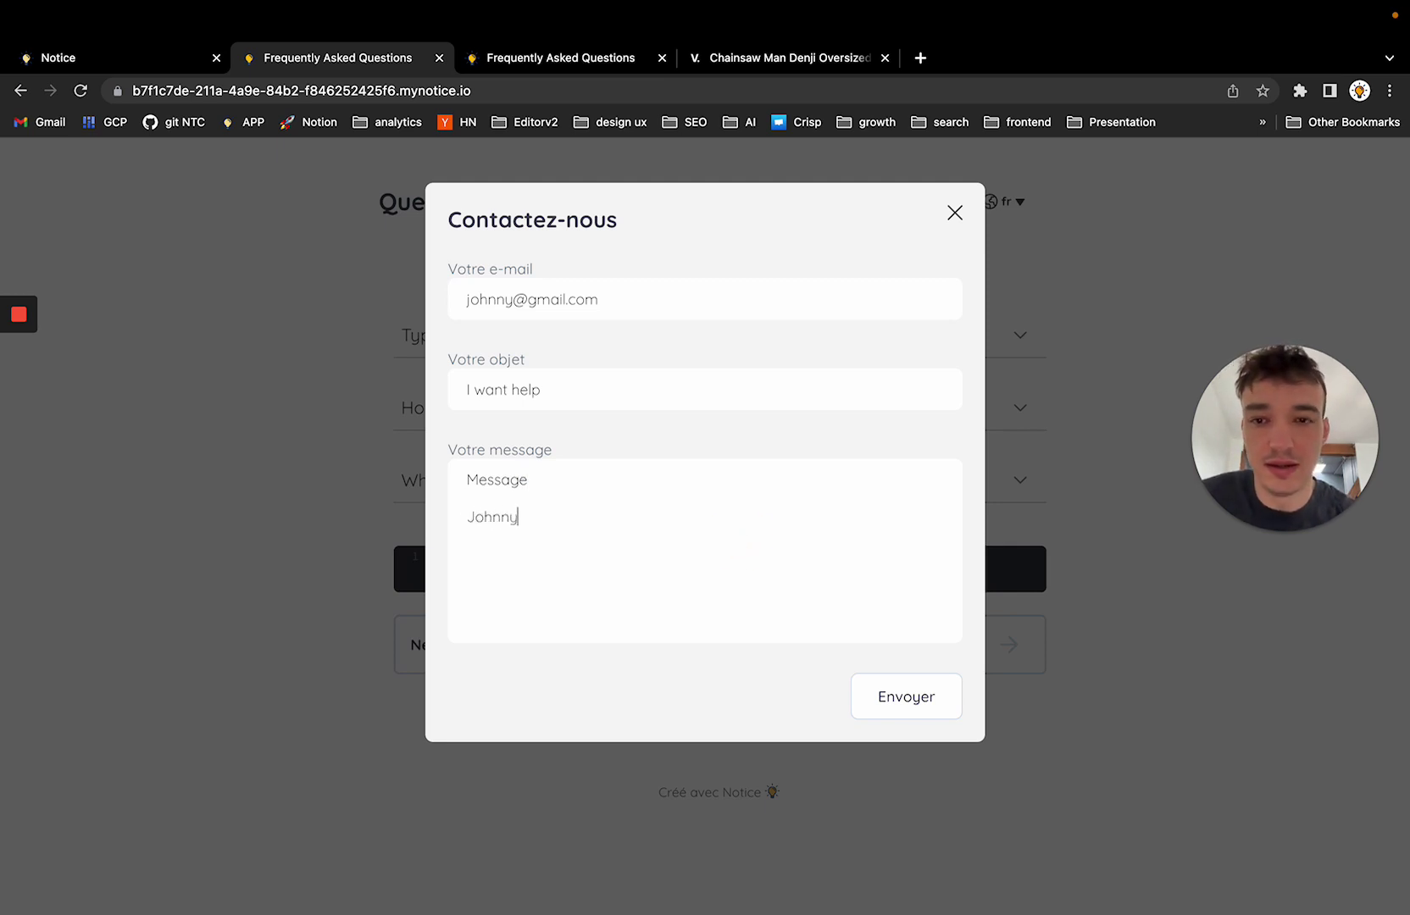
left_click(928, 706)
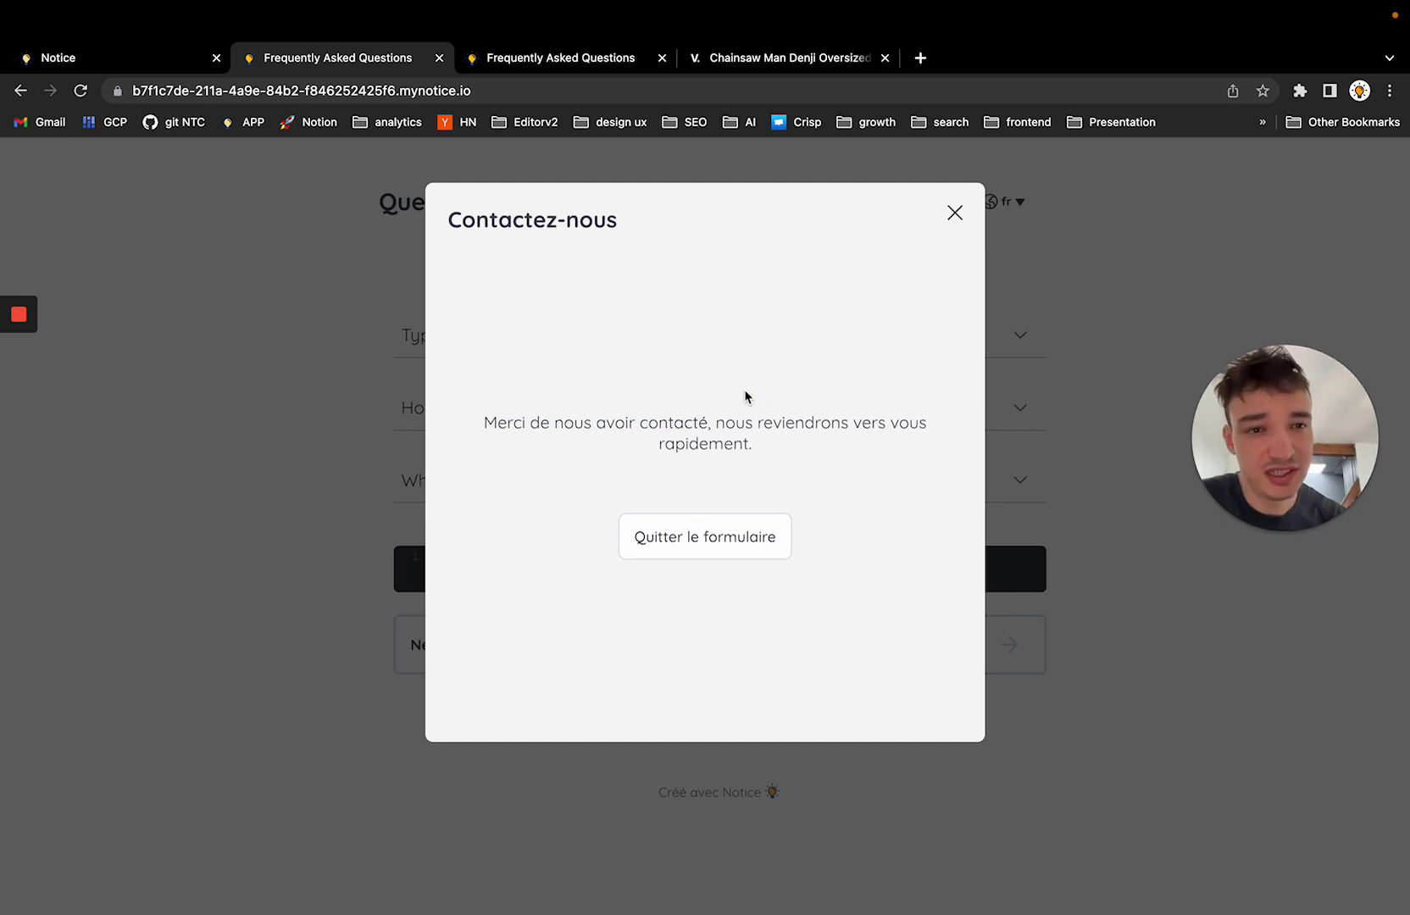
Check the Contact Form receiving e-mail address in the editor's Customisation settings, then return to the FAQ page
left_click(106, 57)
left_click(335, 169)
scroll(194, 529, "down", 5)
left_click(174, 636)
triple_click(173, 636)
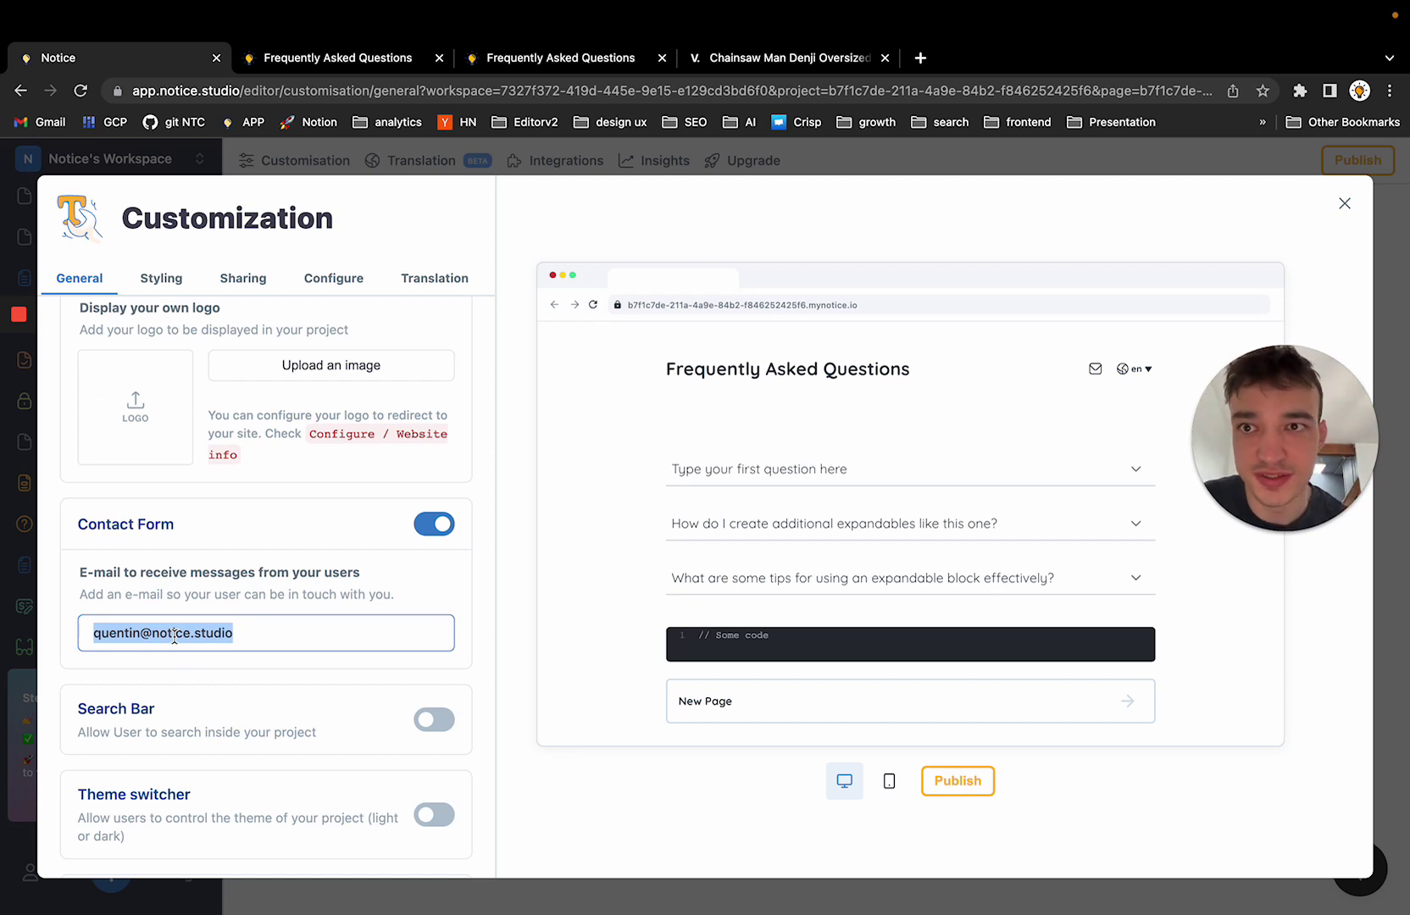
left_click(354, 59)
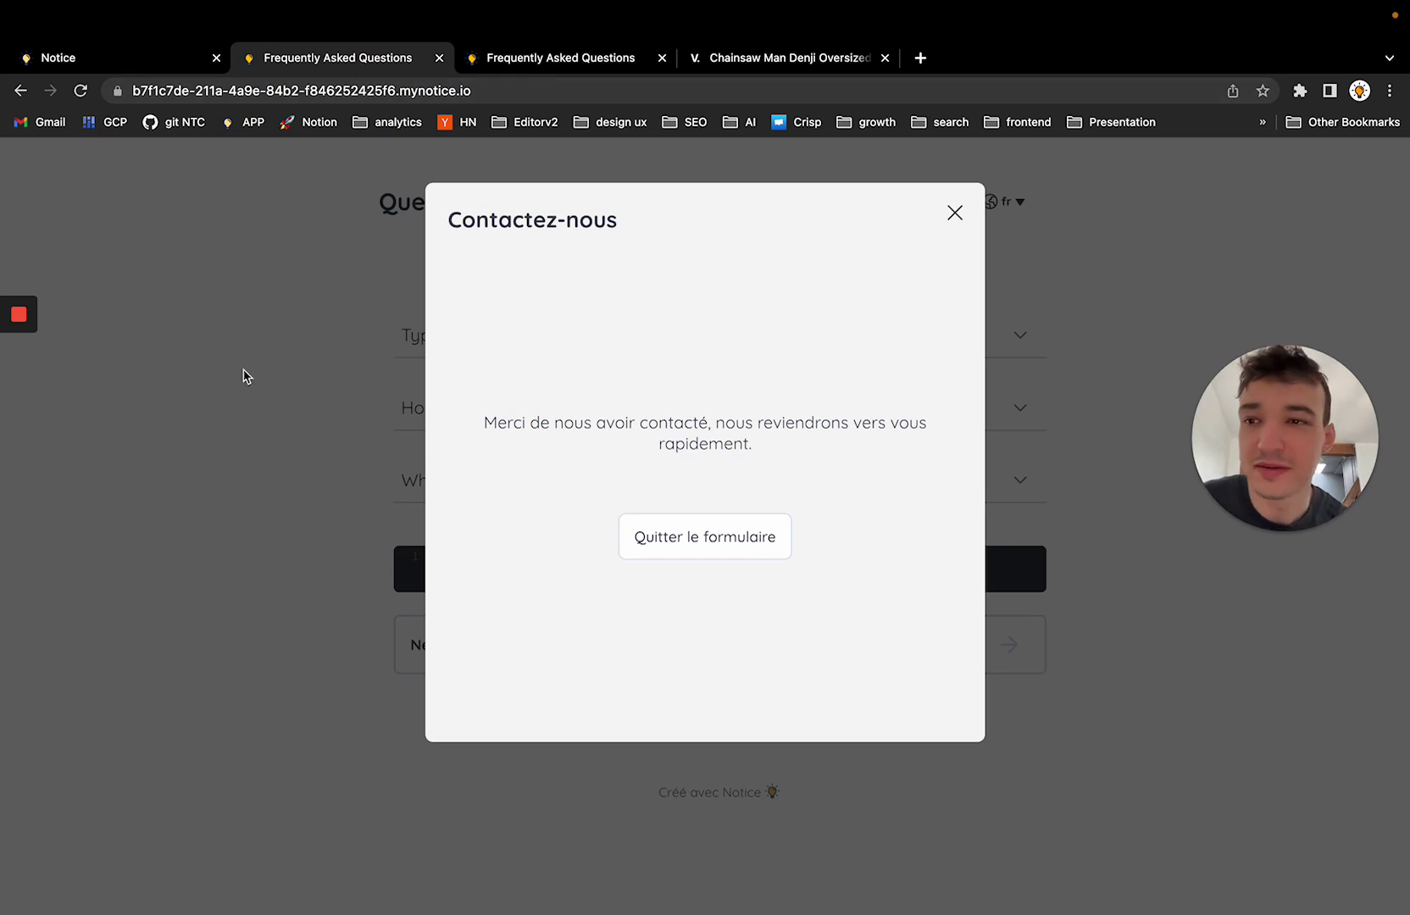